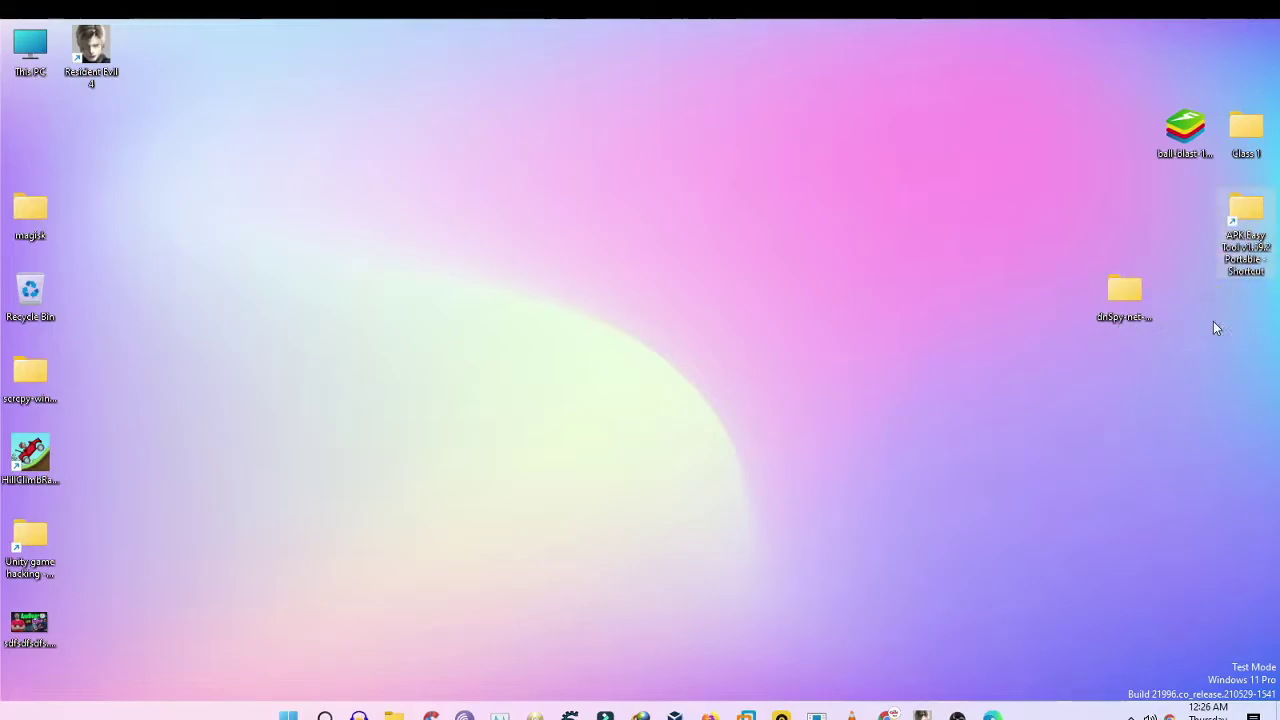
# Move the ball-blast APK away from the Class 1 folder and place the APK Easy Tool shortcut lower on the desktop
pyautogui.moveTo(1066, 349); pyautogui.dragTo(1209, 394)
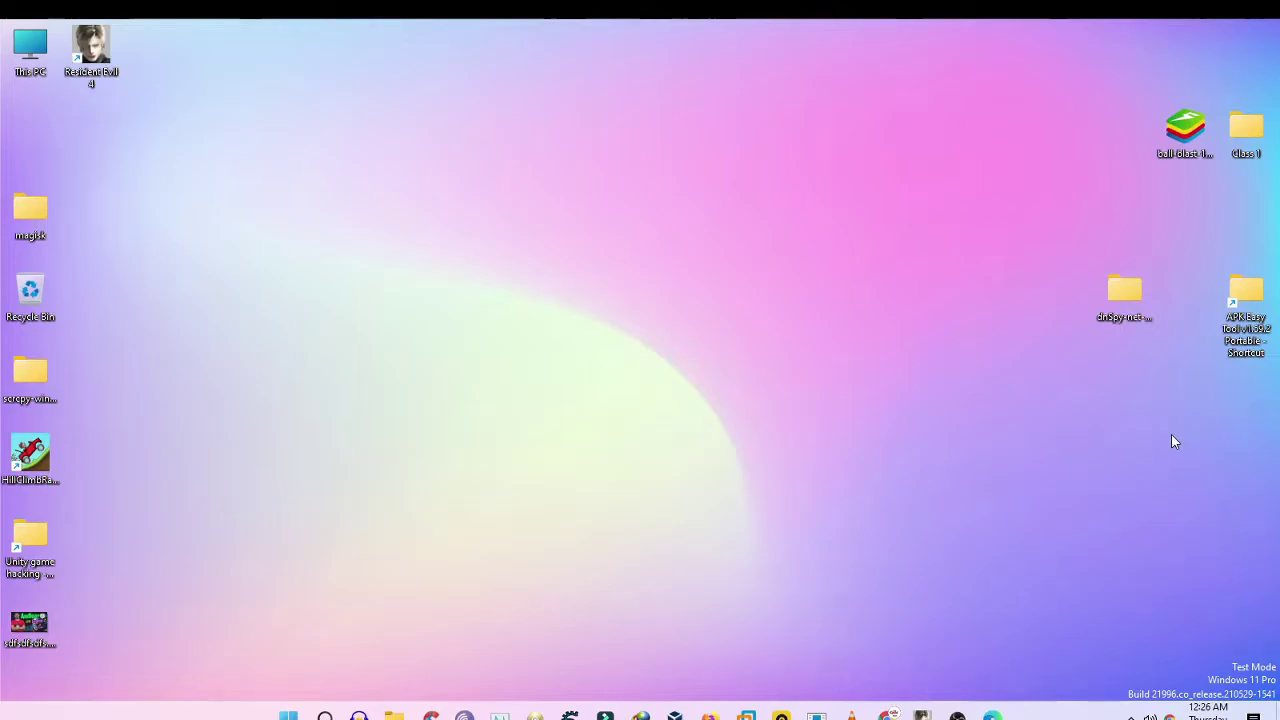
pyautogui.moveTo(1185, 128); pyautogui.dragTo(1067, 124)
pyautogui.moveTo(993, 249); pyautogui.dragTo(1144, 88)
pyautogui.click(1096, 210)
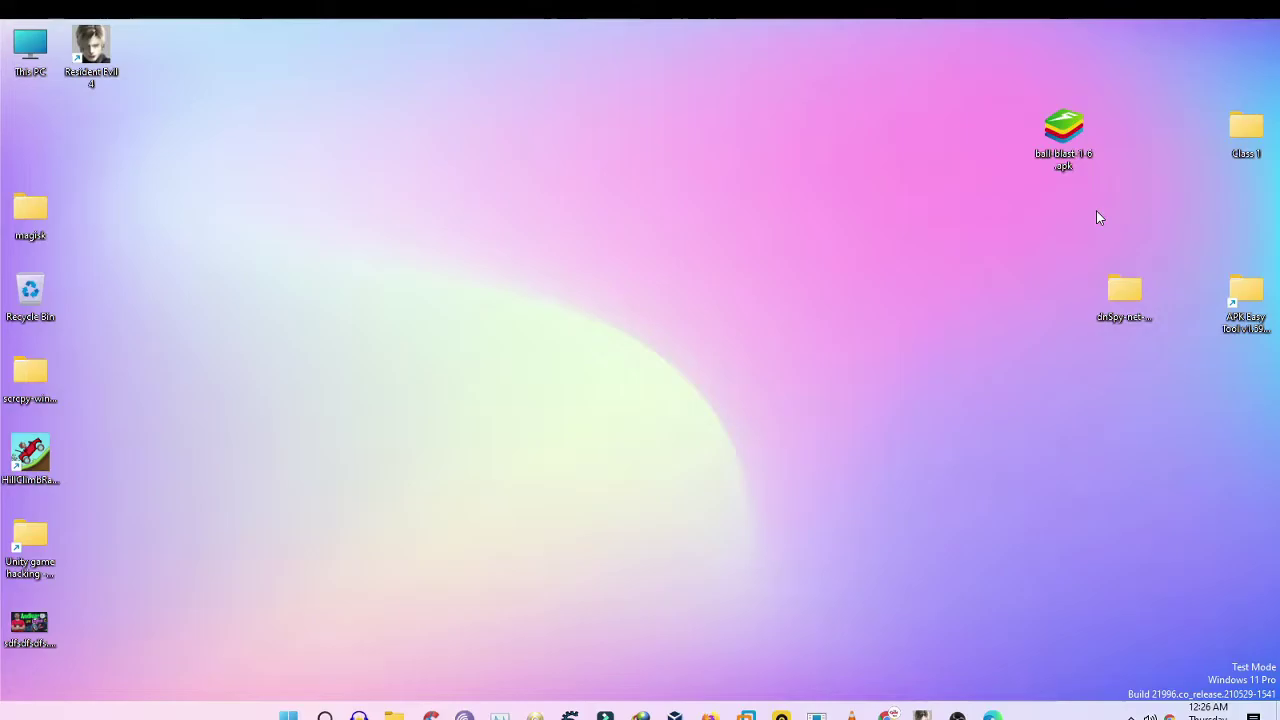
pyautogui.moveTo(1075, 229); pyautogui.dragTo(1037, 71)
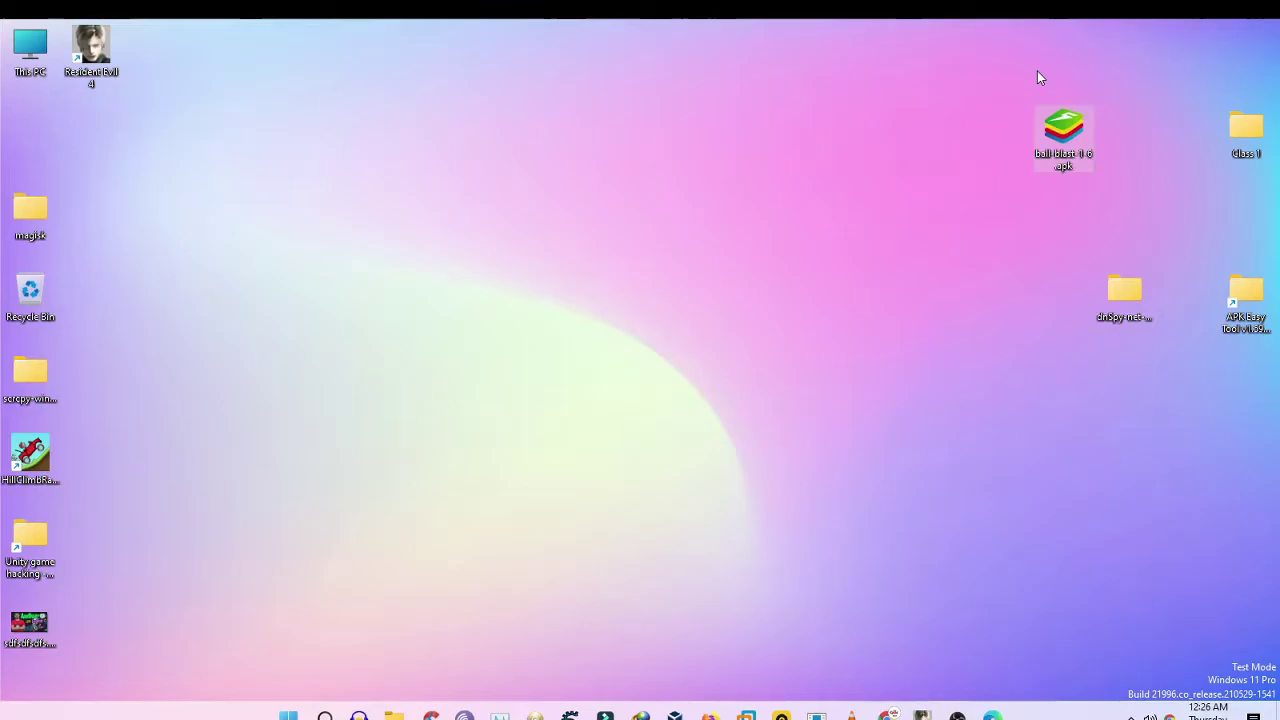
pyautogui.click(1031, 206)
pyautogui.moveTo(1075, 160)
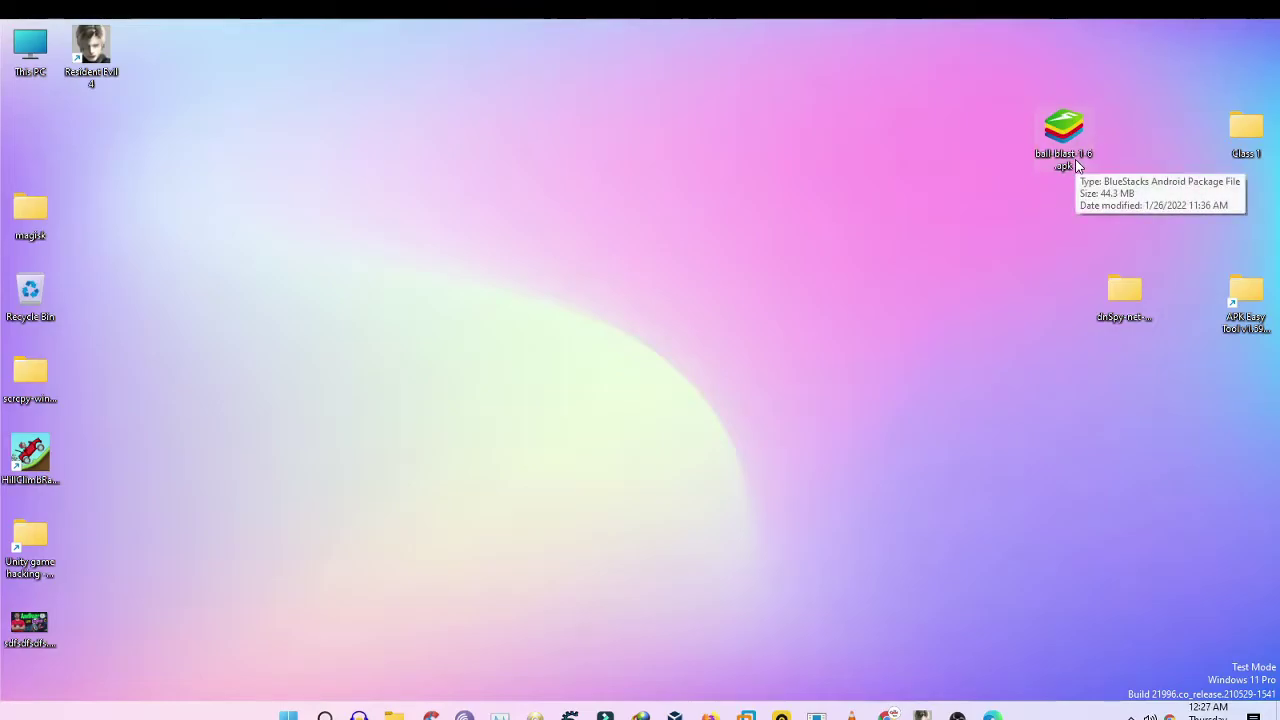
# Line up the dnSpy-net-win64 folder, the APK Easy Tool shortcut and the ball-blast APK in one row along the desktop's upper edge
pyautogui.moveTo(1252, 290); pyautogui.dragTo(943, 78)
pyautogui.moveTo(1060, 138); pyautogui.dragTo(1036, 70)
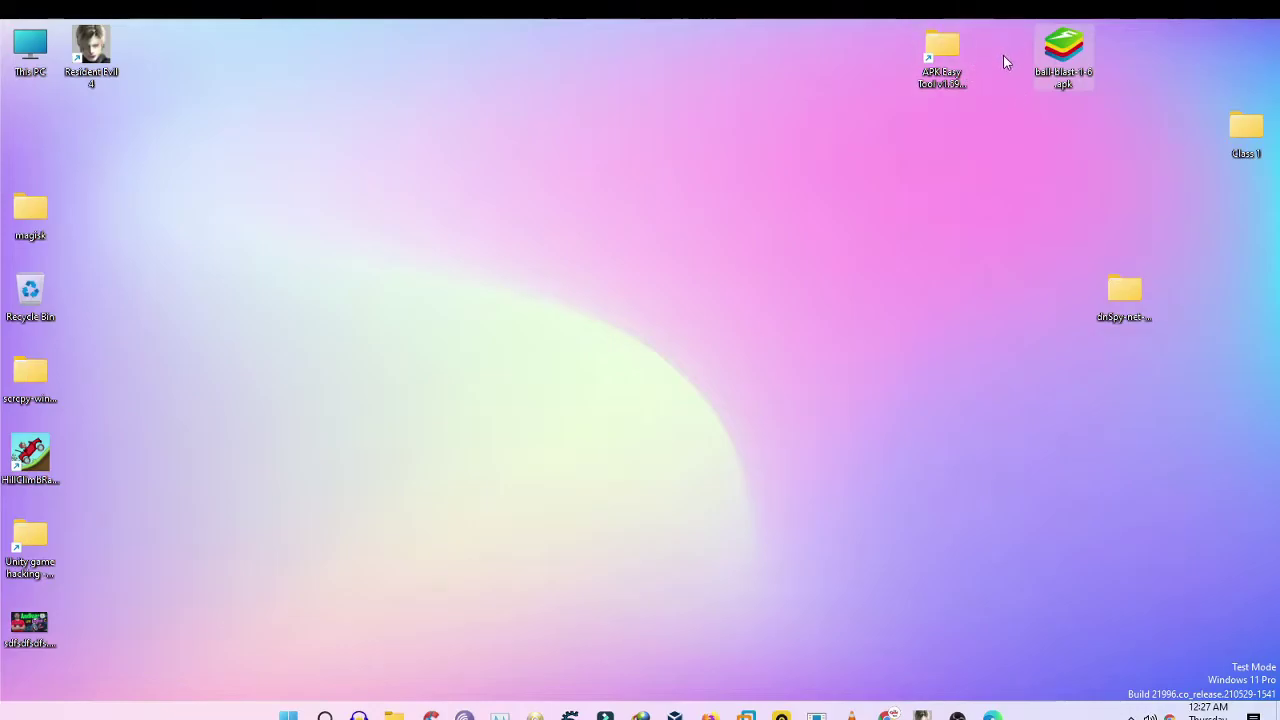
pyautogui.click(940, 70)
pyautogui.moveTo(1122, 292); pyautogui.dragTo(995, 210)
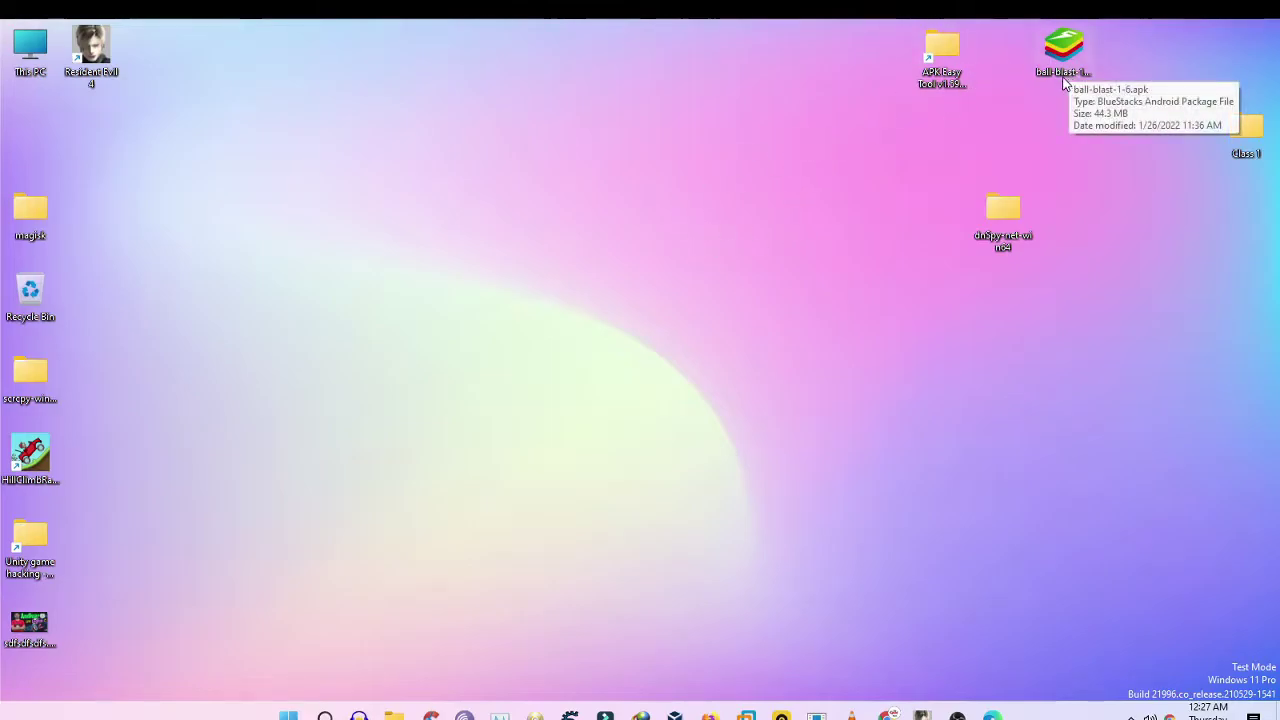
pyautogui.moveTo(882, 106); pyautogui.dragTo(1000, 50)
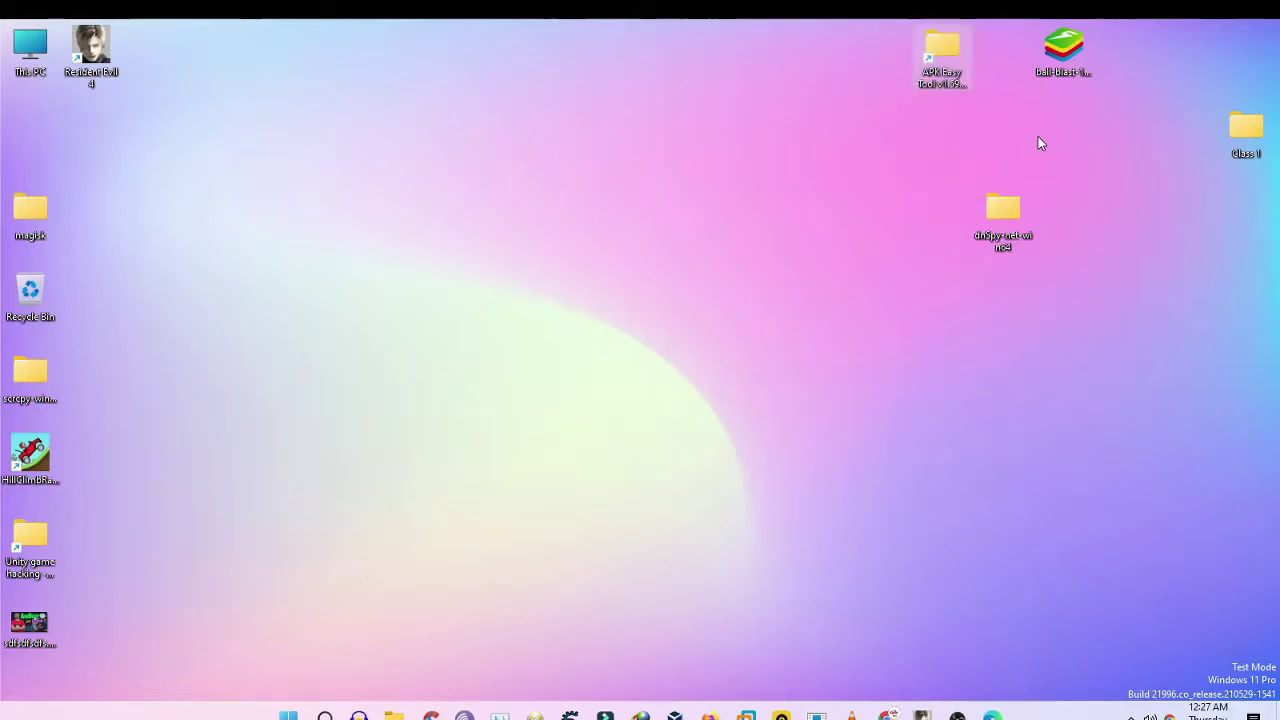
pyautogui.moveTo(1003, 210); pyautogui.dragTo(822, 76)
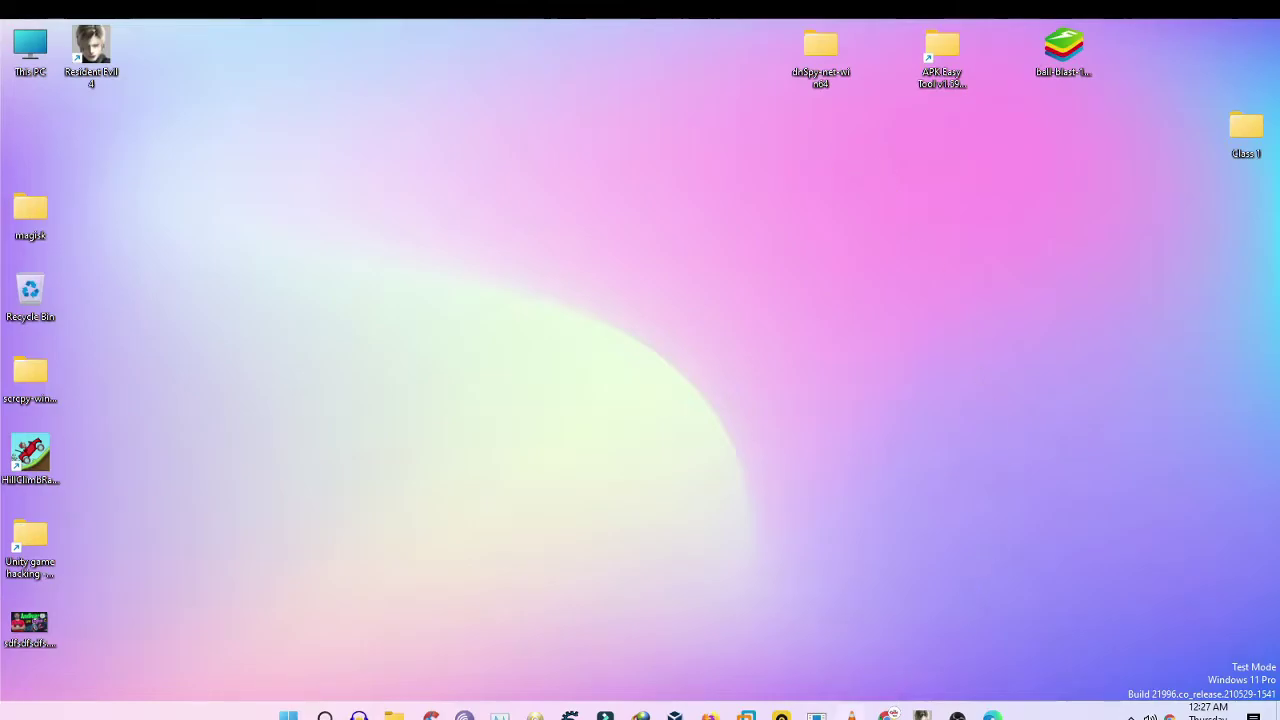
# Switch to Chrome and open the dnSpy releases page on GitHub from the dnspy search results
pyautogui.click(887, 715)
pyautogui.moveTo(814, 218); pyautogui.dragTo(795, 25)
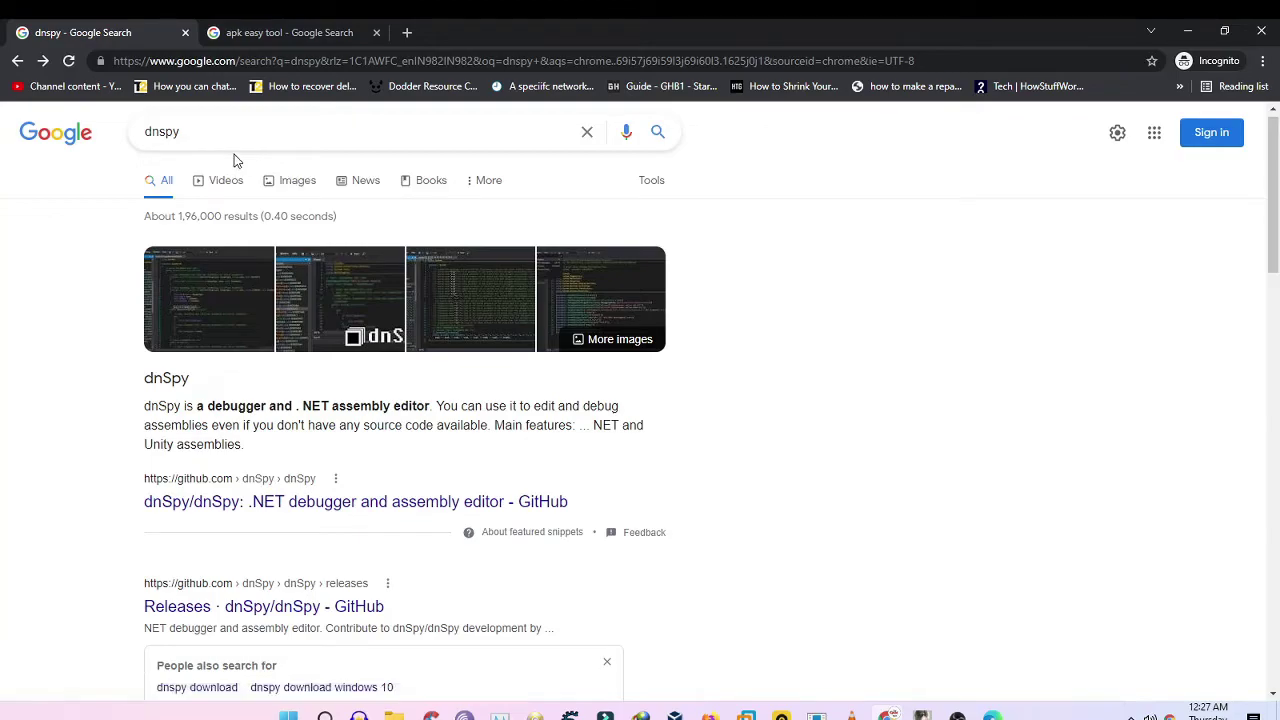
pyautogui.moveTo(208, 134); pyautogui.dragTo(108, 138)
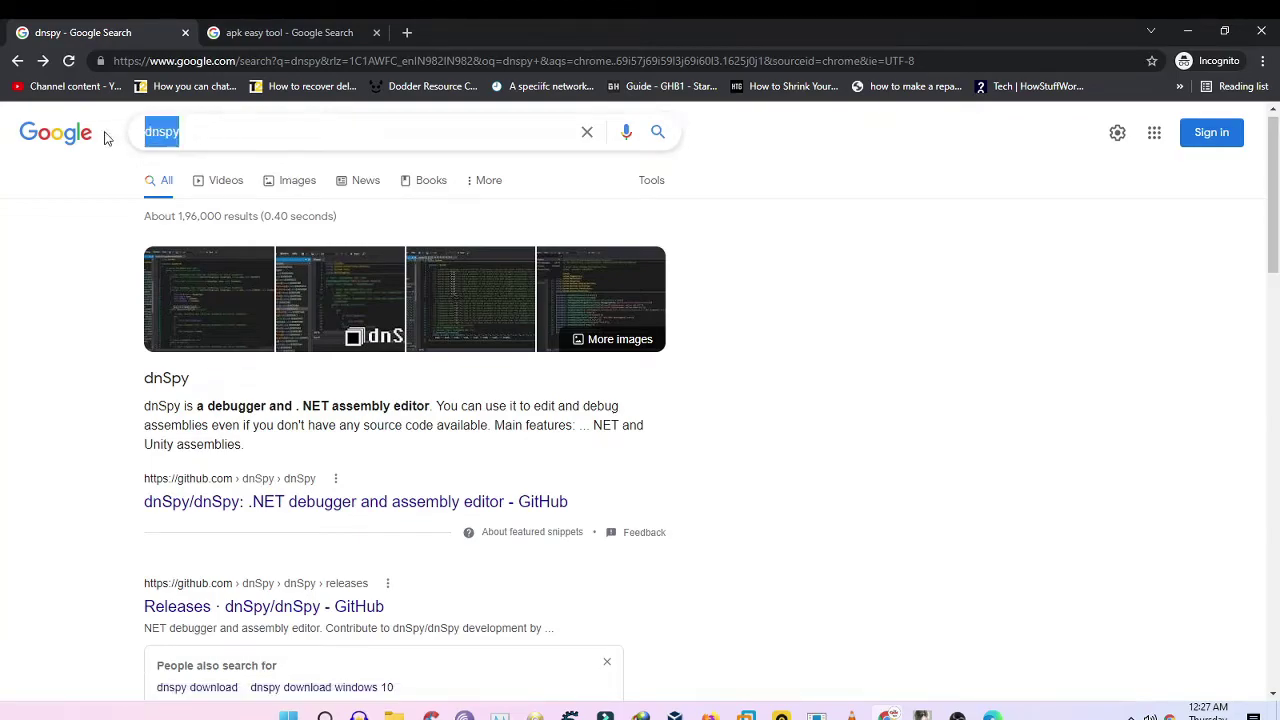
pyautogui.click(737, 250)
pyautogui.scroll(-2, 606, 382)
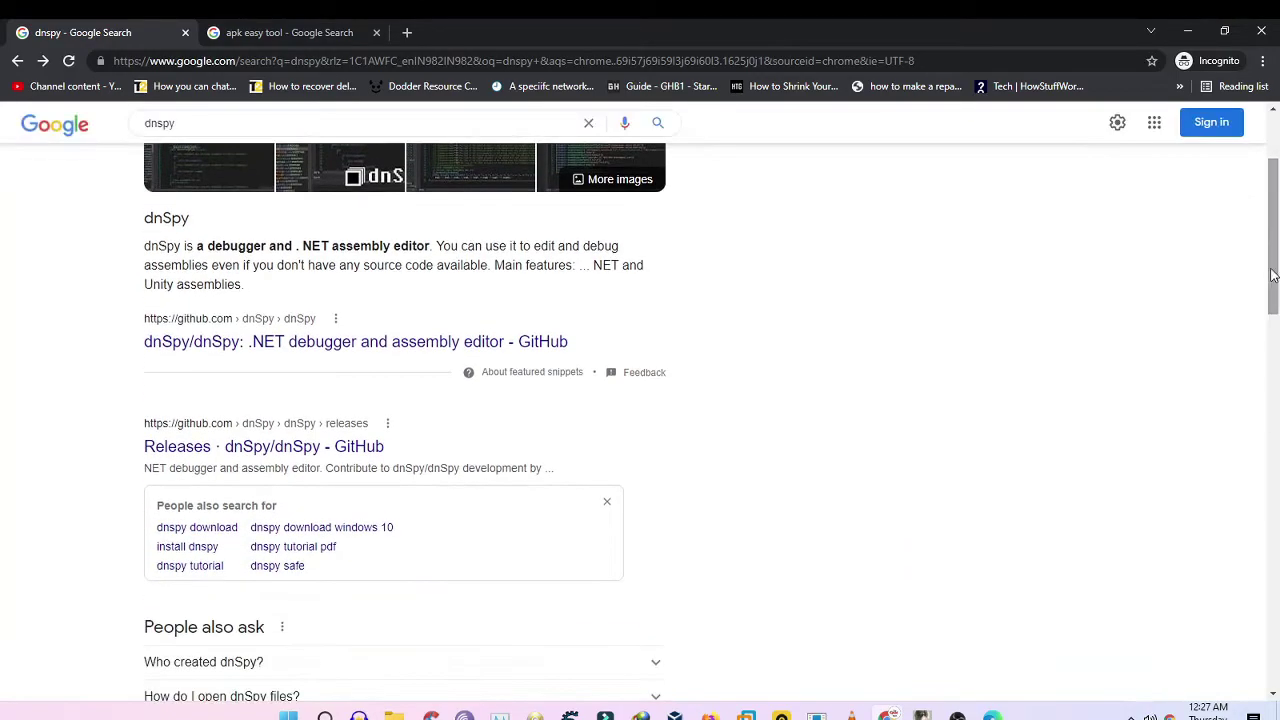
pyautogui.click(262, 454)
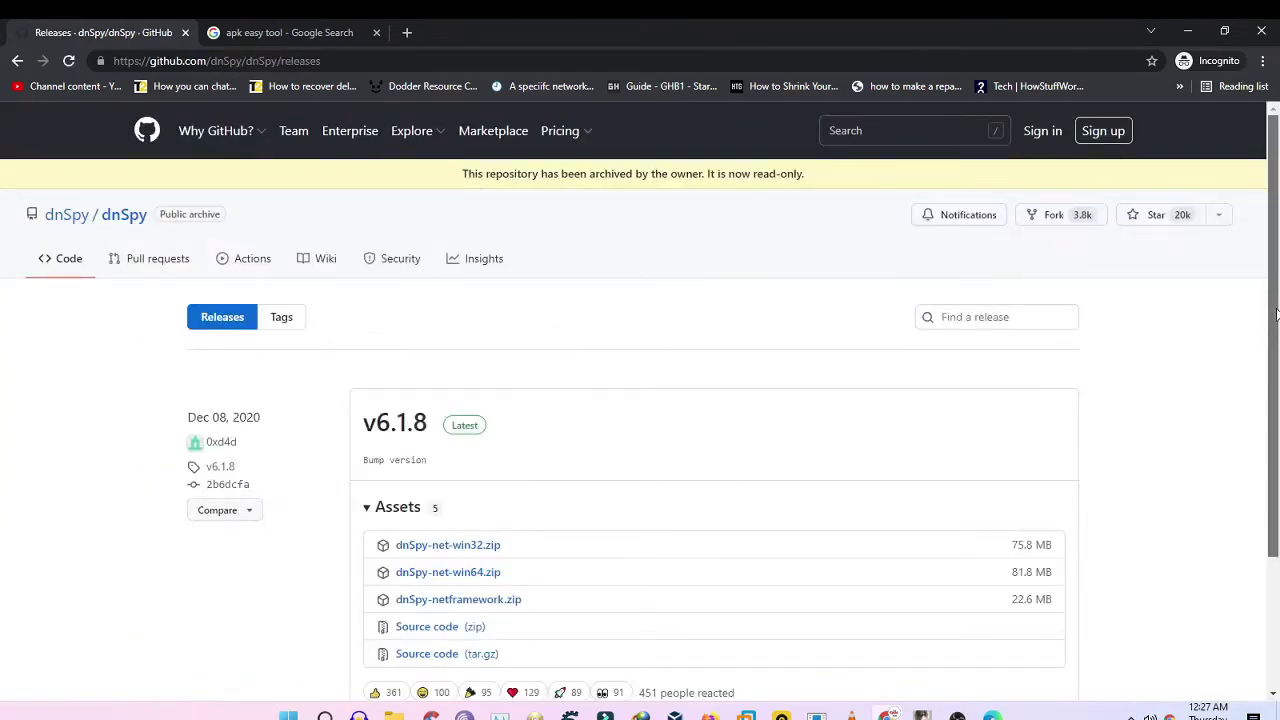
# Start downloading dnSpy-net-win64.zip from the v6.1.8 release assets and cancel the download
pyautogui.scroll(-1, 1253, 336)
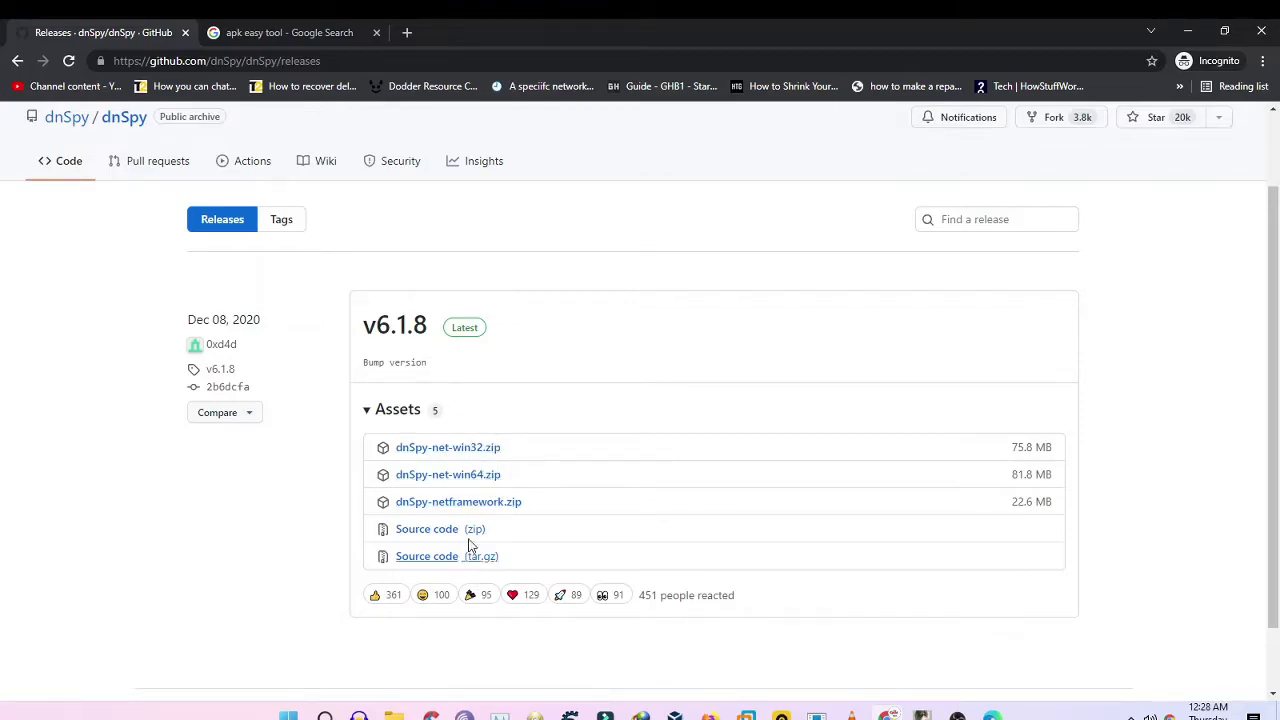
pyautogui.click(457, 475)
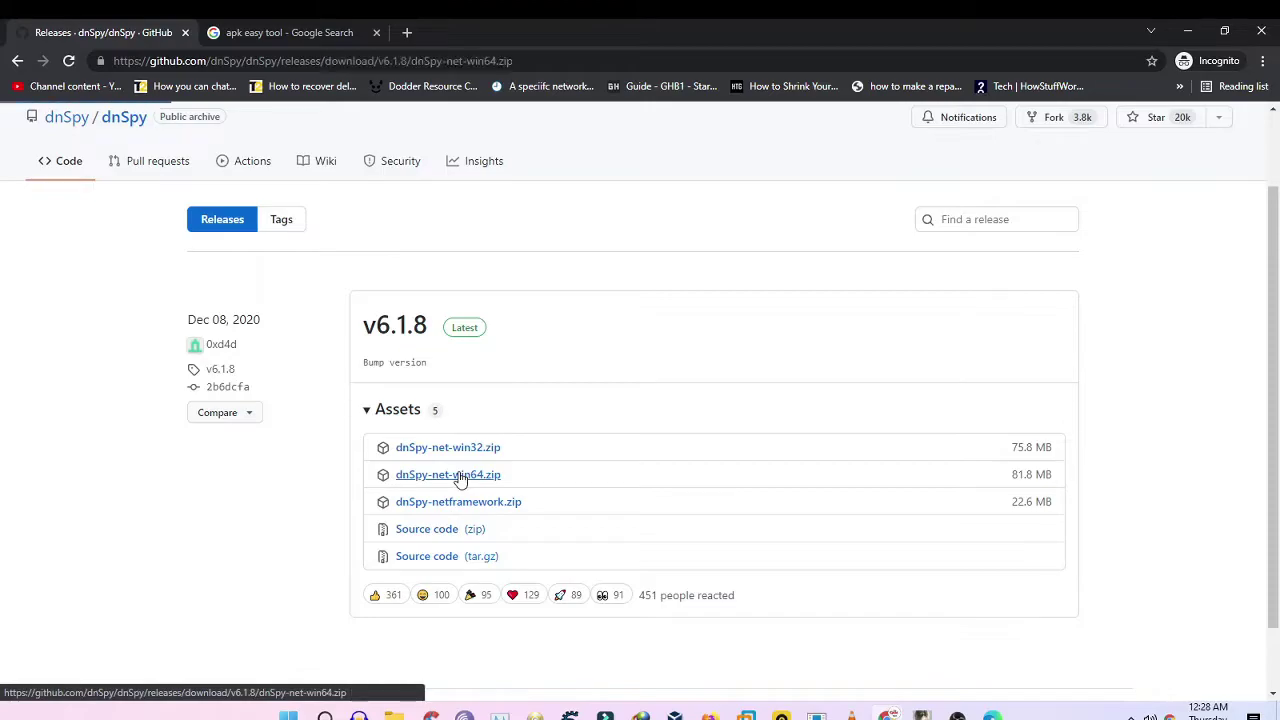
pyautogui.rightClick(110, 675)
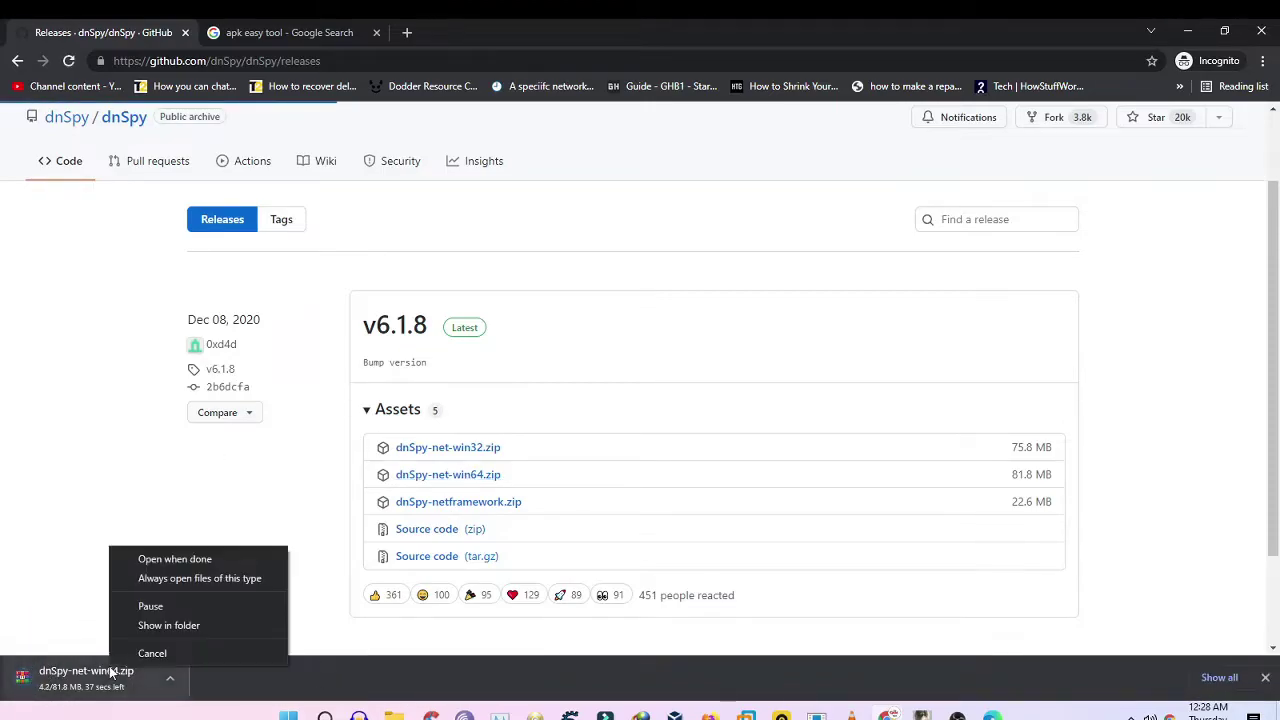
pyautogui.click(150, 653)
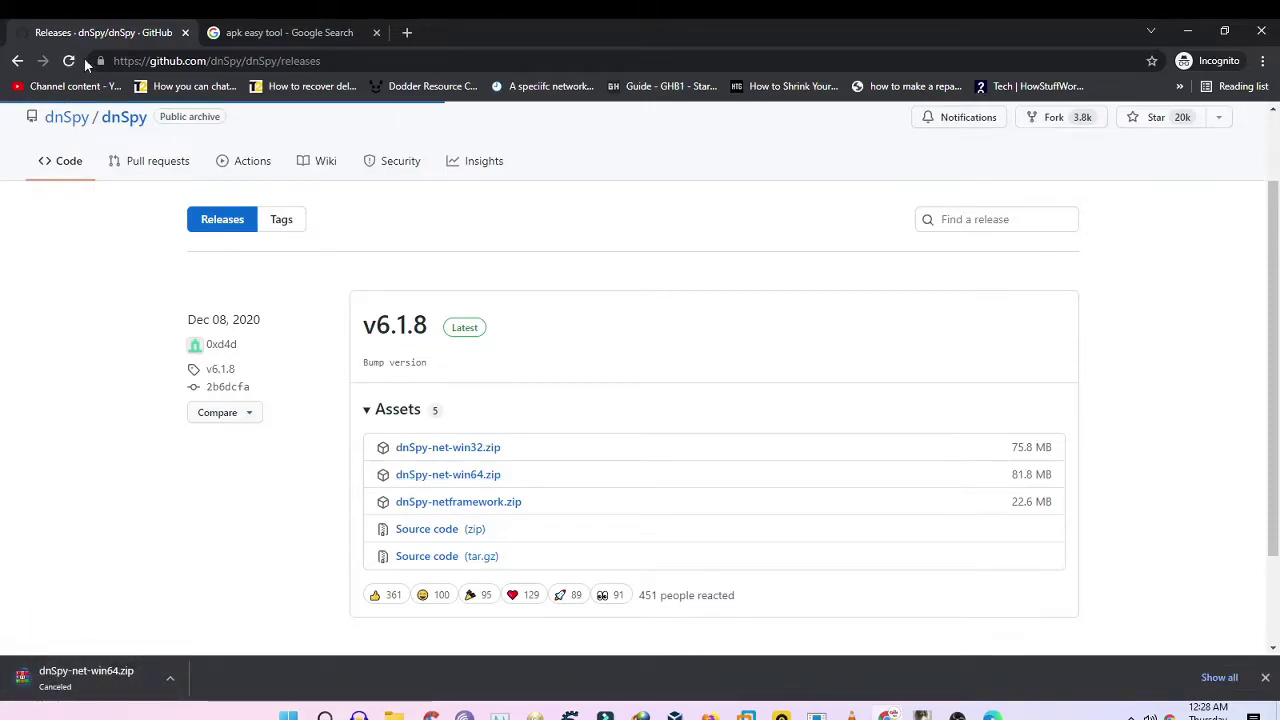
# Open the XDA thread for APK Easy Tool v1.59.2 from the apk easy tool search results and follow its Google Drive link
pyautogui.click(220, 30)
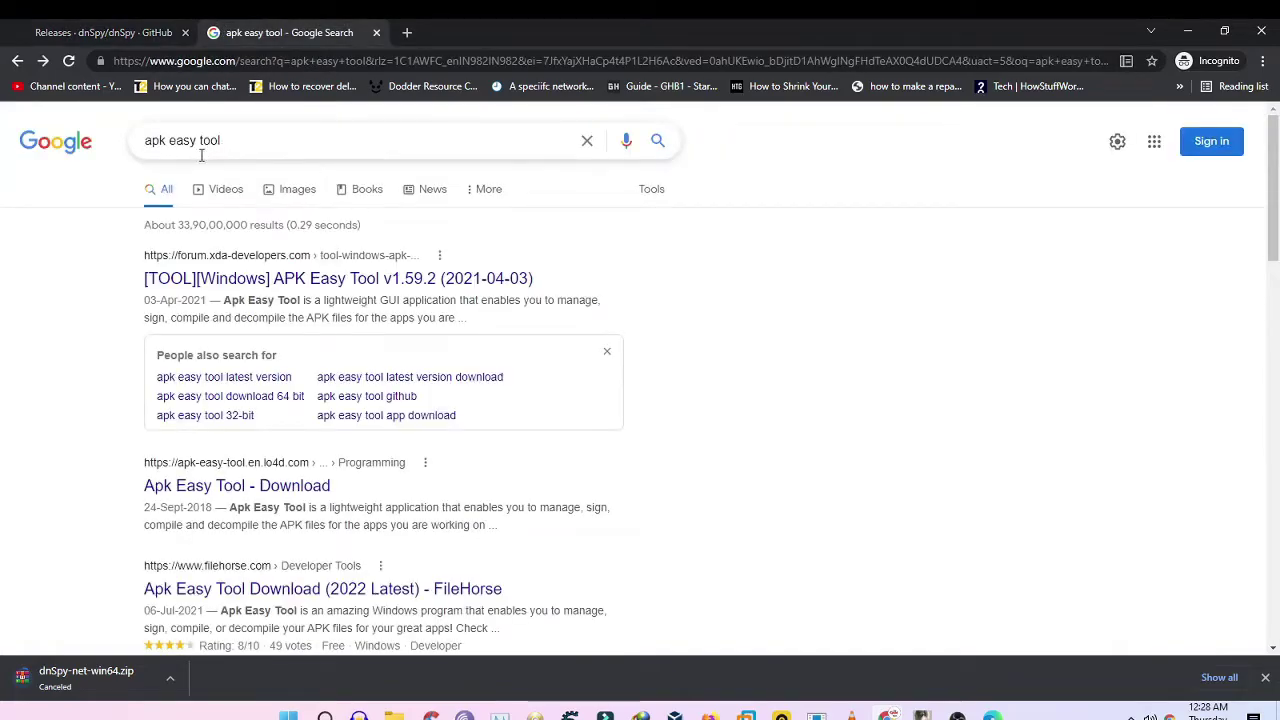
pyautogui.moveTo(278, 147); pyautogui.dragTo(136, 148)
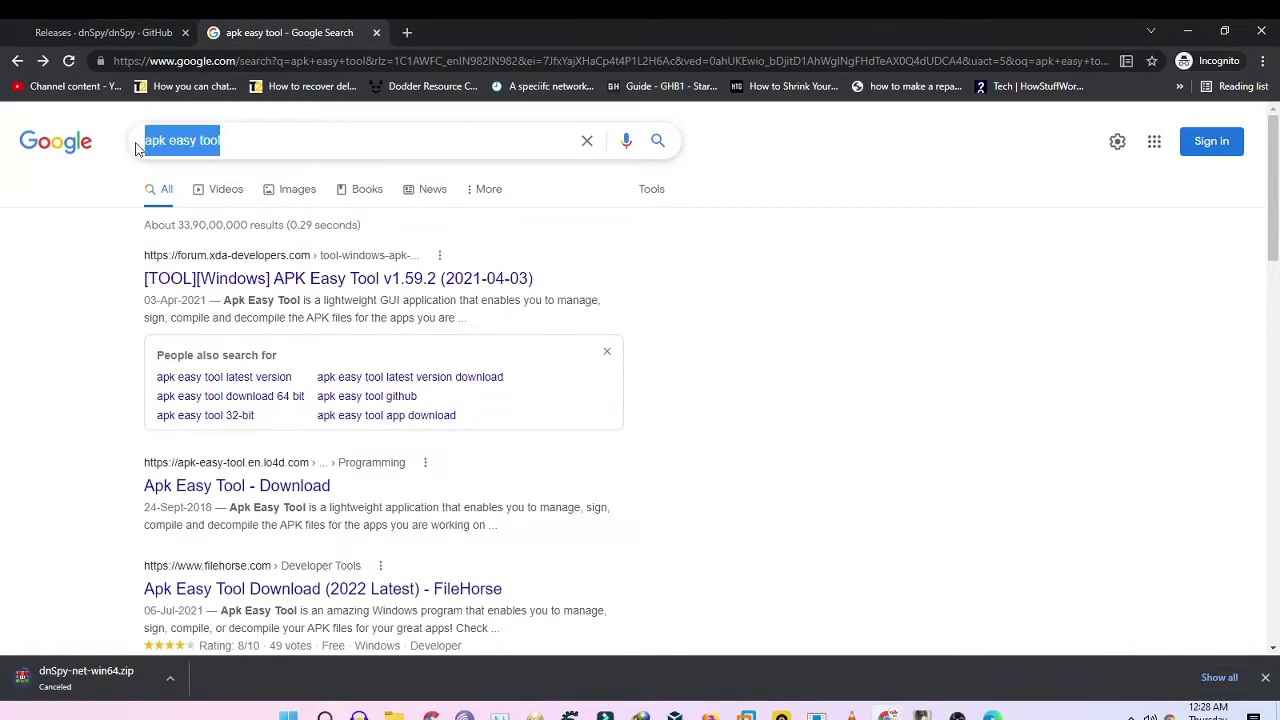
pyautogui.click(43, 277)
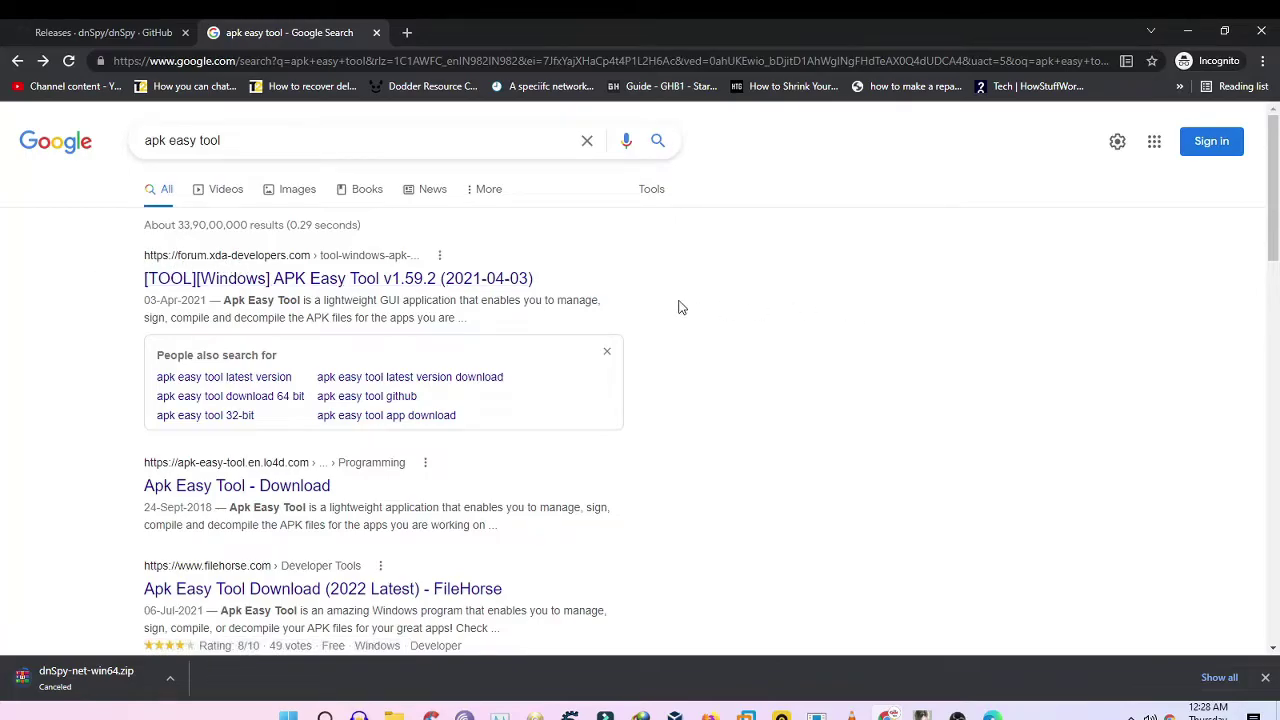
pyautogui.click(425, 279)
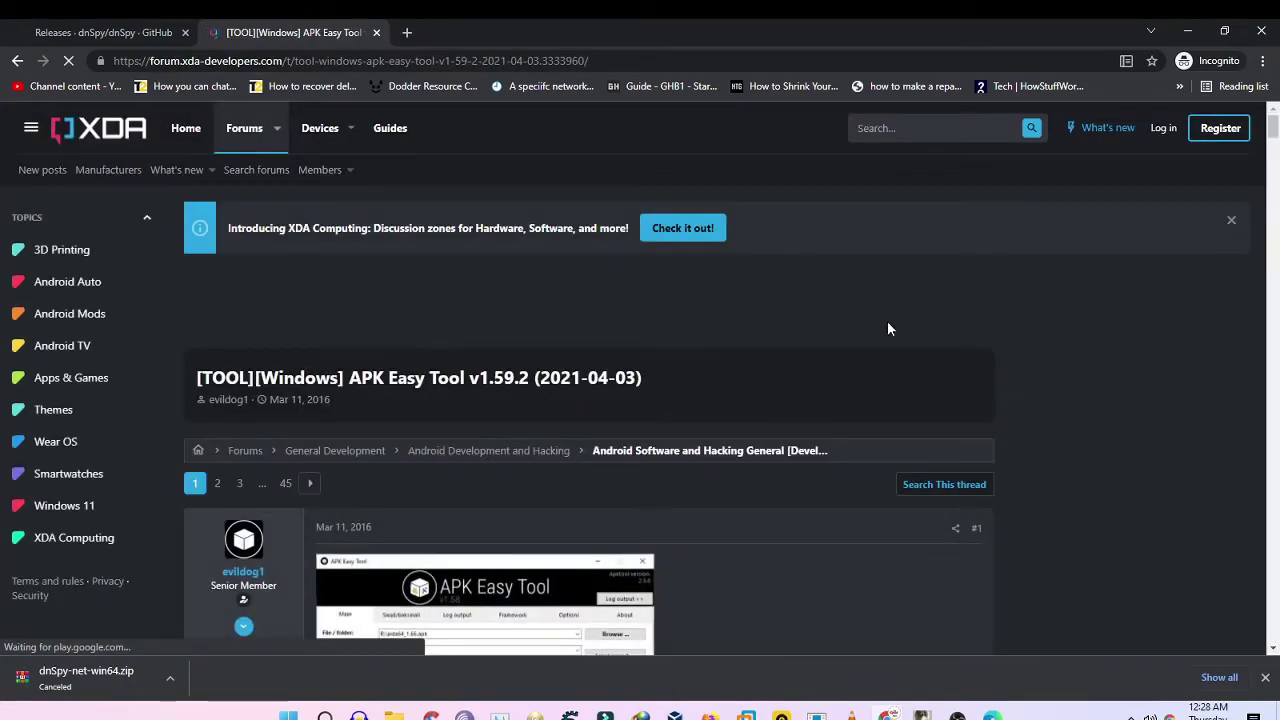
pyautogui.moveTo(1275, 133); pyautogui.dragTo(1273, 194)
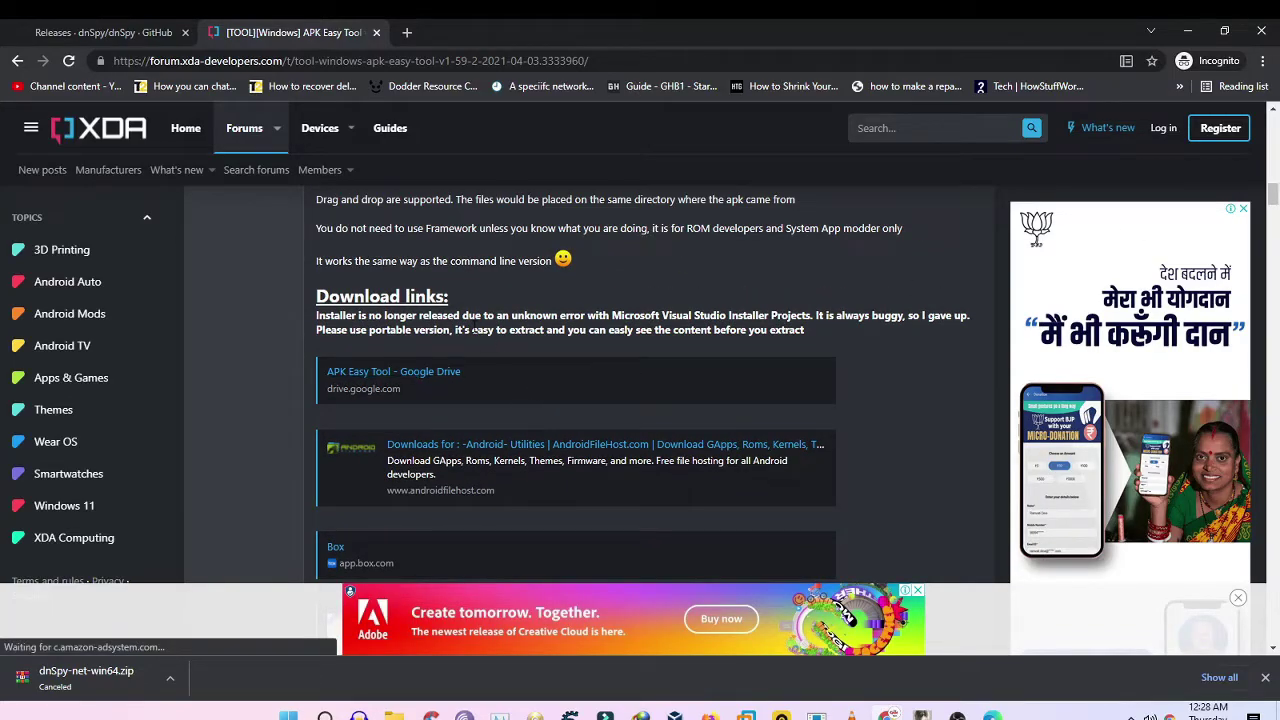
pyautogui.click(454, 377)
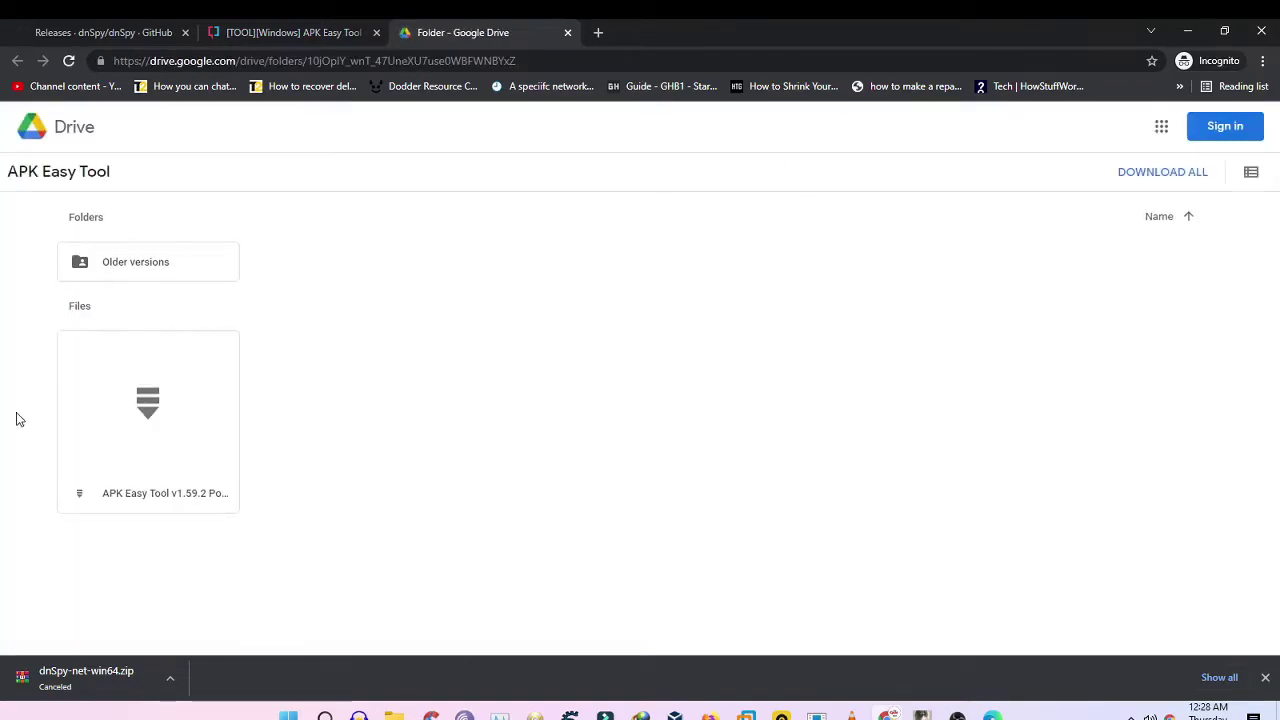
# Start downloading APK Easy Tool v1.59.2 Portable.zip despite the virus-scan warning, cancel the download and return to the desktop
pyautogui.moveTo(216, 395)
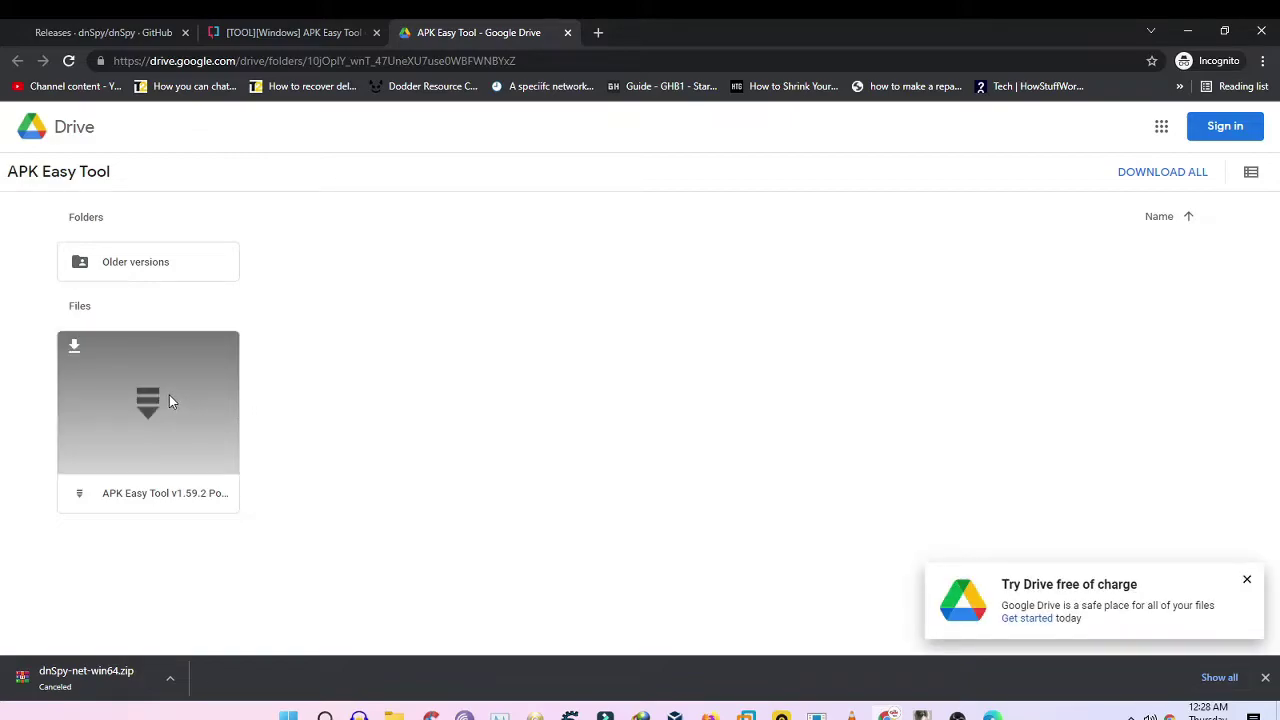
pyautogui.doubleClick(77, 497)
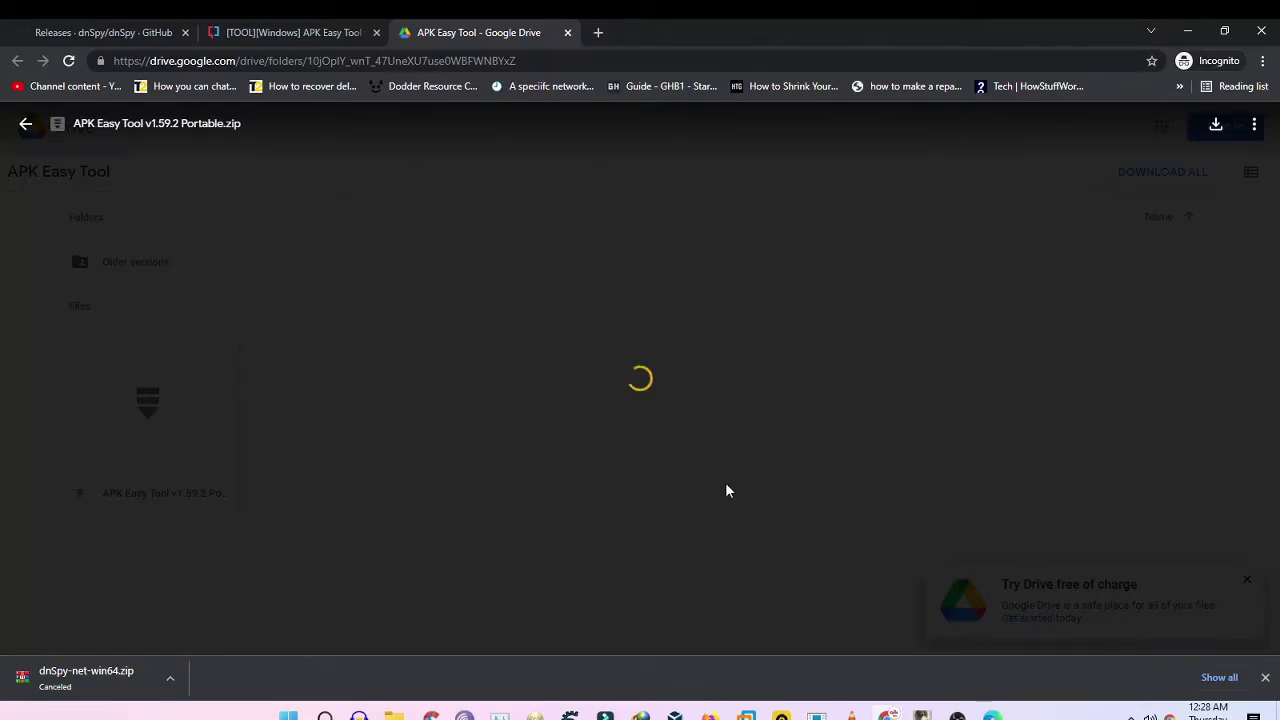
pyautogui.click(1212, 128)
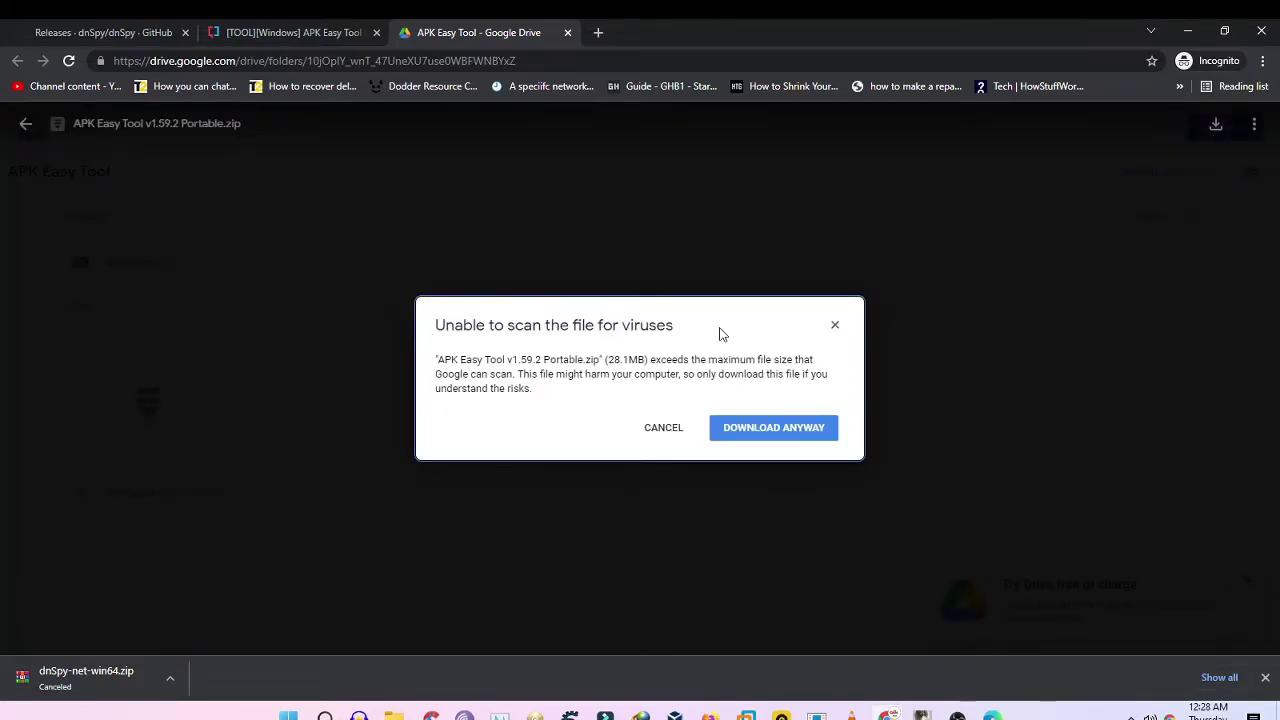
pyautogui.click(787, 440)
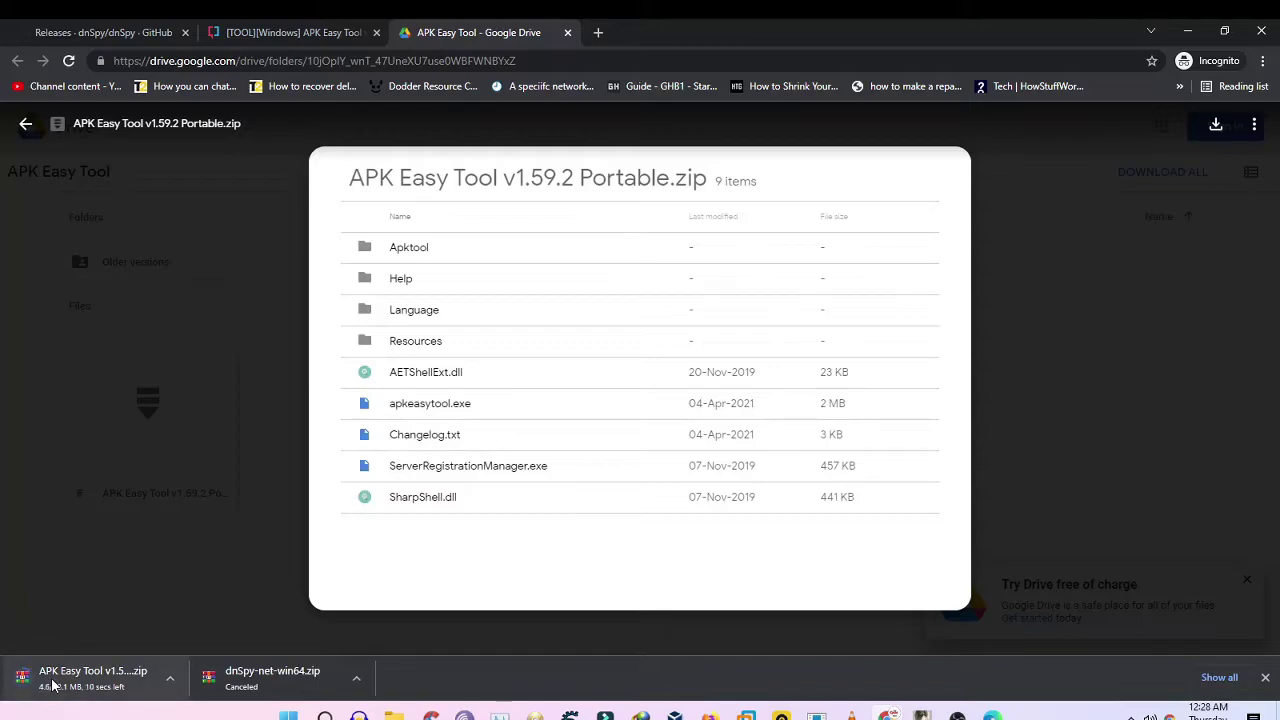
pyautogui.rightClick(55, 684)
pyautogui.click(90, 665)
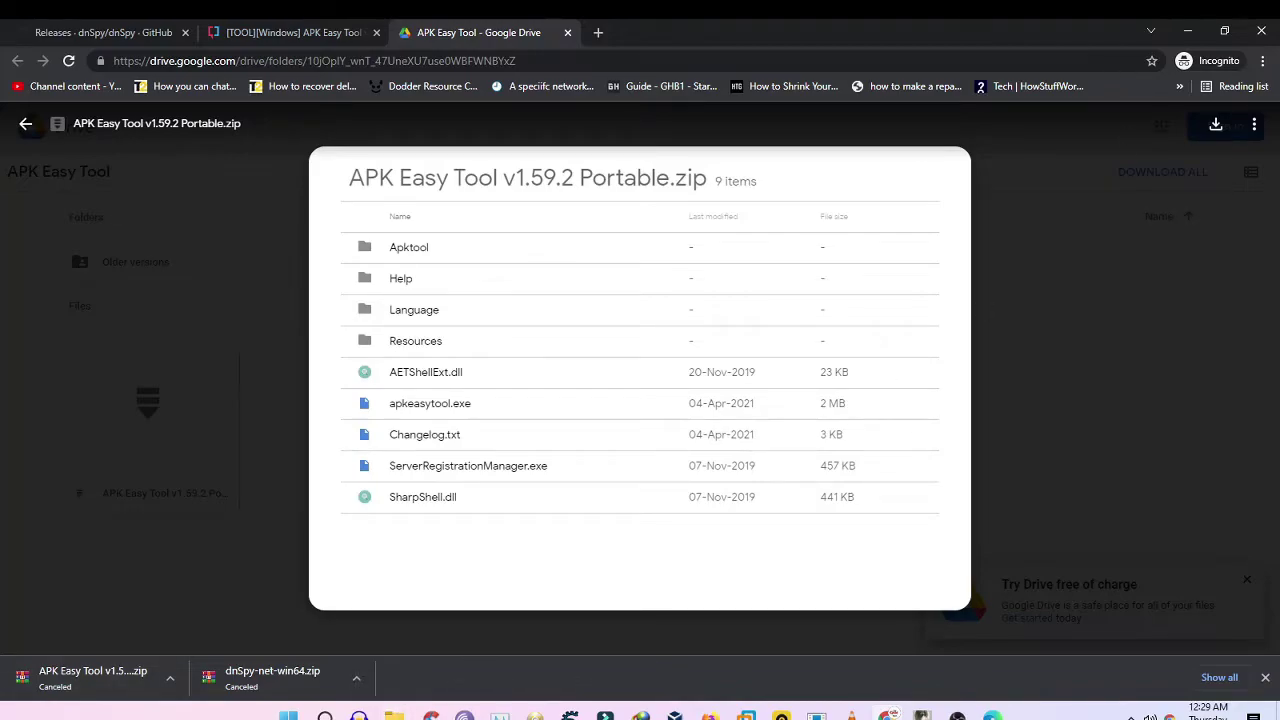
pyautogui.click(1187, 31)
pyautogui.moveTo(880, 246); pyautogui.dragTo(771, 29)
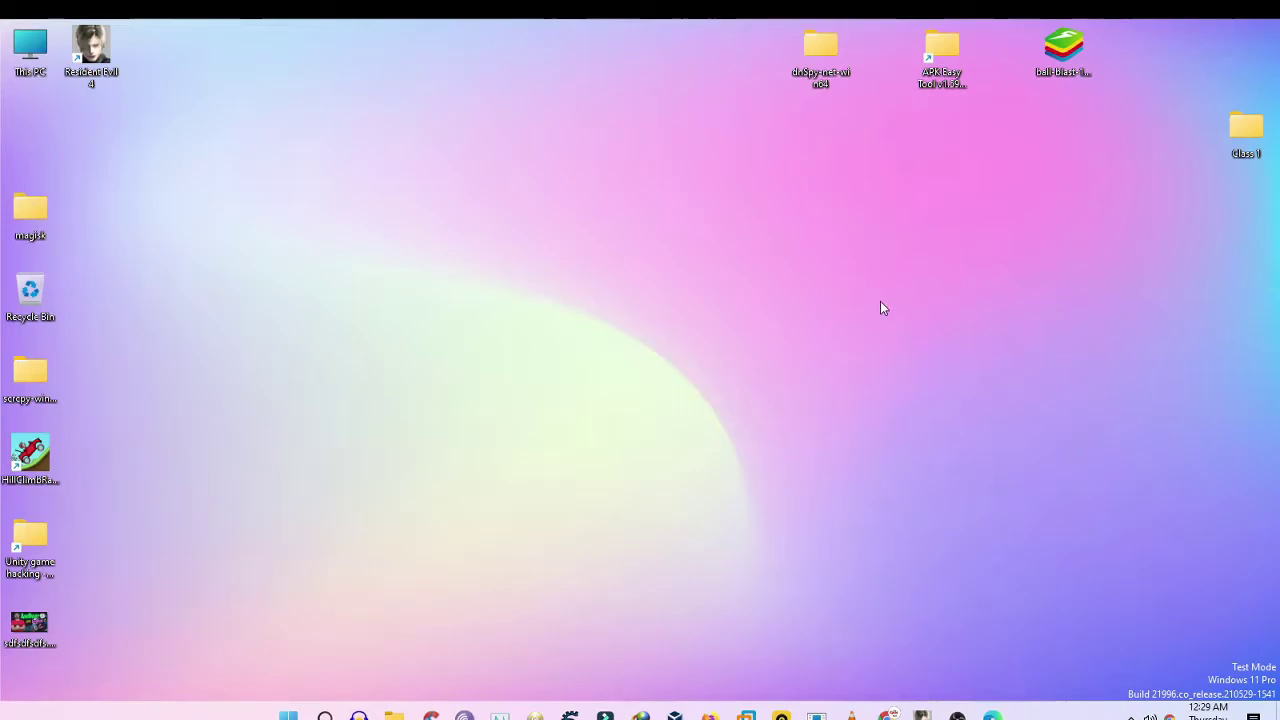
pyautogui.moveTo(771, 206); pyautogui.dragTo(989, 165)
pyautogui.moveTo(712, 94); pyautogui.dragTo(974, 30)
pyautogui.click(926, 181)
# Create a desktop folder named mod and move the dnSpy-net-win64 folder and the APK Easy Tool shortcut into it
pyautogui.rightClick(758, 238)
pyautogui.moveTo(843, 455)
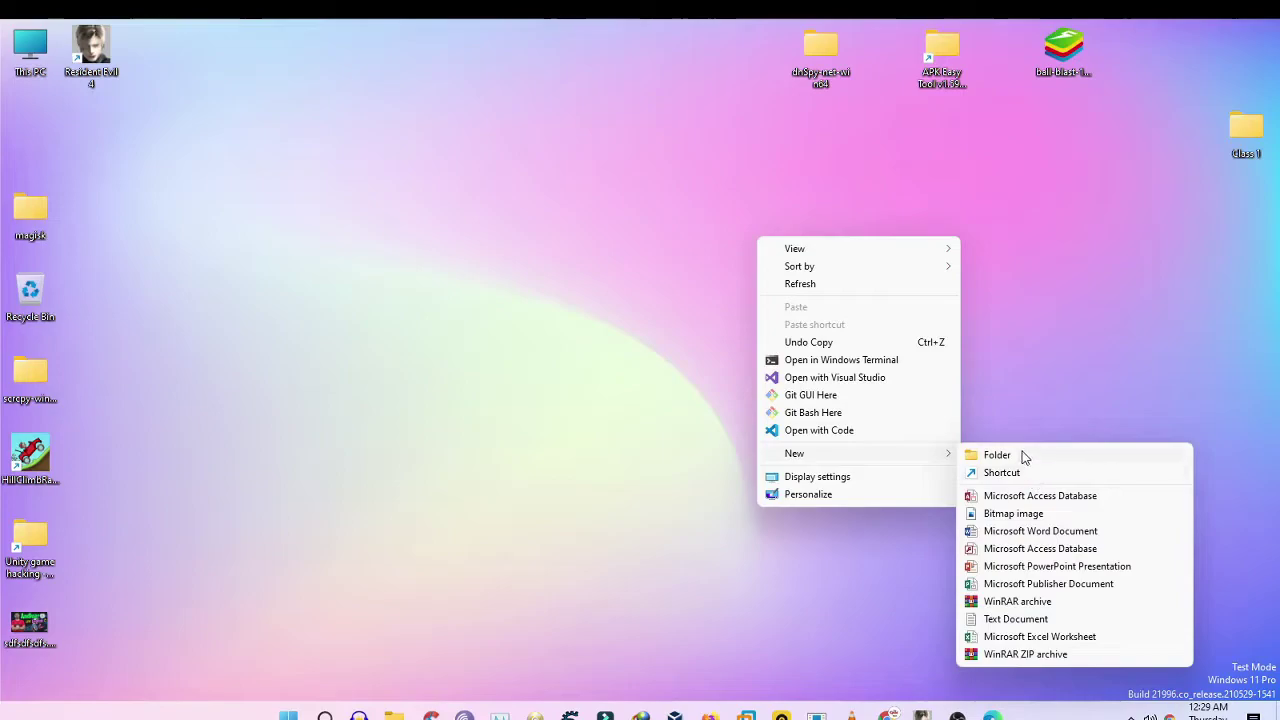
pyautogui.click(1022, 456)
pyautogui.write('mod')
pyautogui.press('Return')
pyautogui.moveTo(756, 336); pyautogui.dragTo(762, 308)
pyautogui.moveTo(941, 62); pyautogui.dragTo(760, 290)
# Open the mod folder, view the contents of its dnSpy-net-win64 subfolder and return to mod
pyautogui.doubleClick(762, 295)
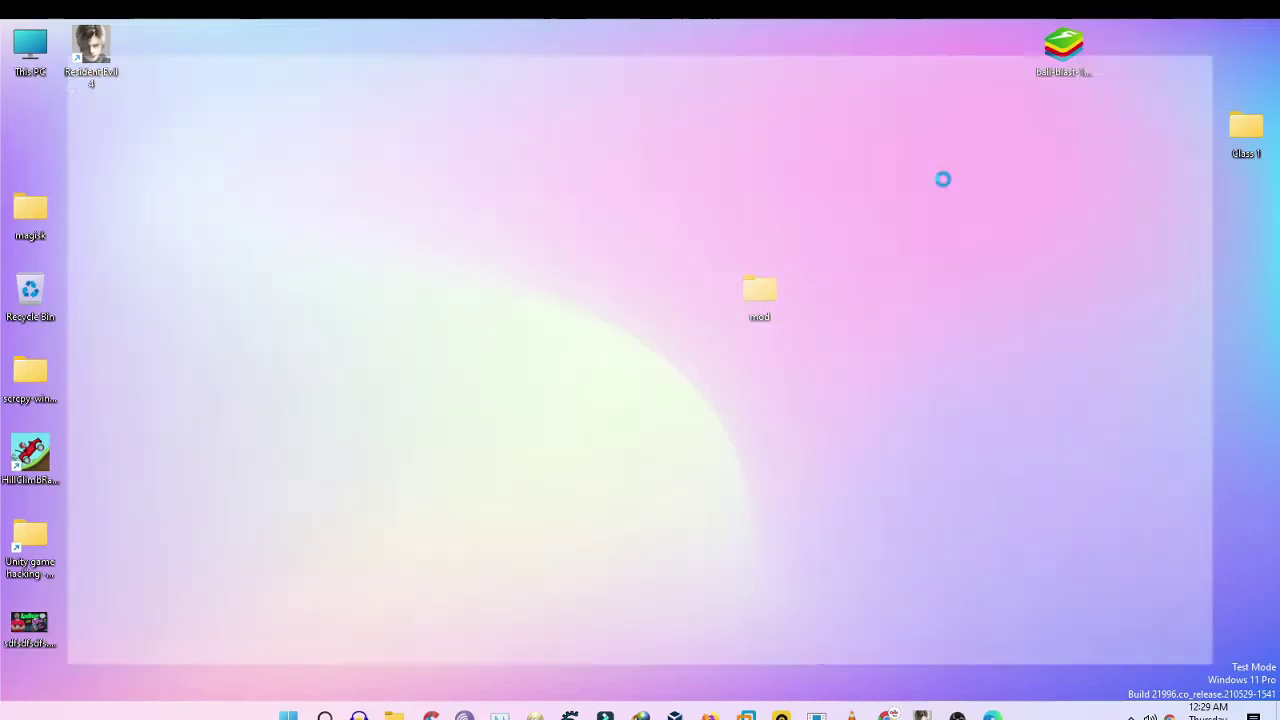
pyautogui.click(310, 213)
pyautogui.doubleClick(309, 213)
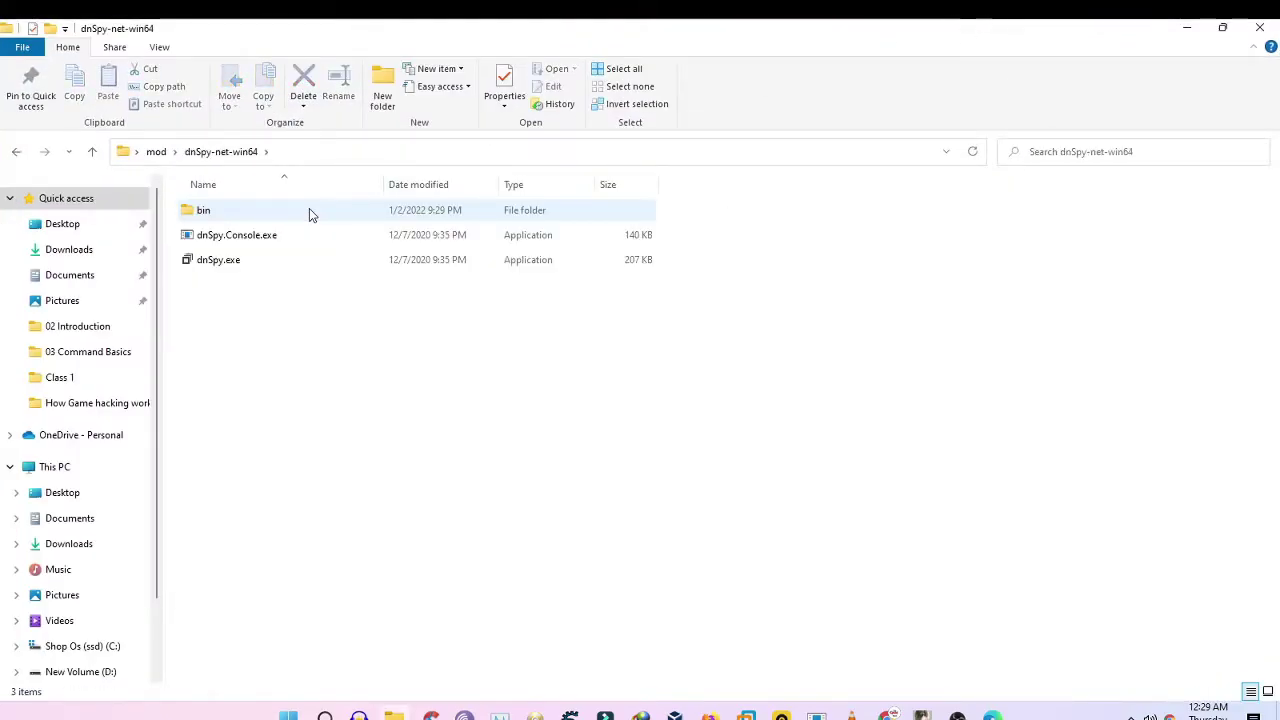
pyautogui.click(17, 152)
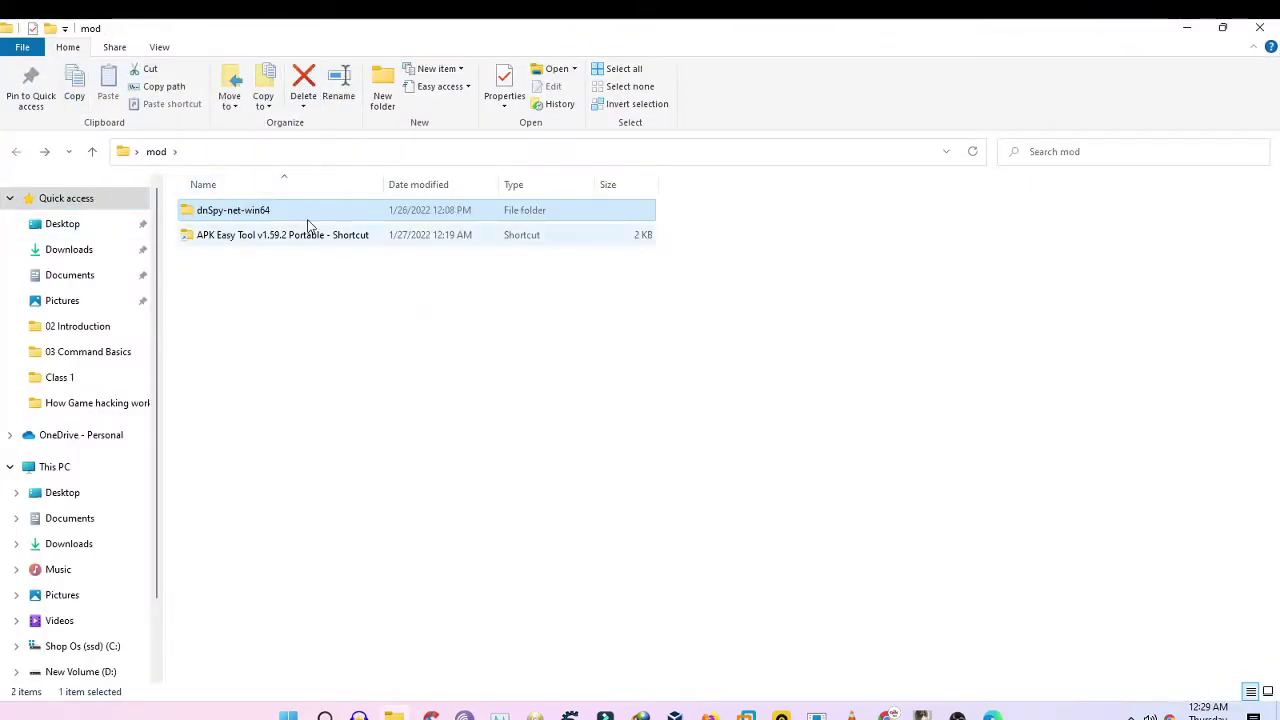
# Check the browser's download entries for APK Easy Tool and dnSpy, and return to the mod folder
pyautogui.click(884, 714)
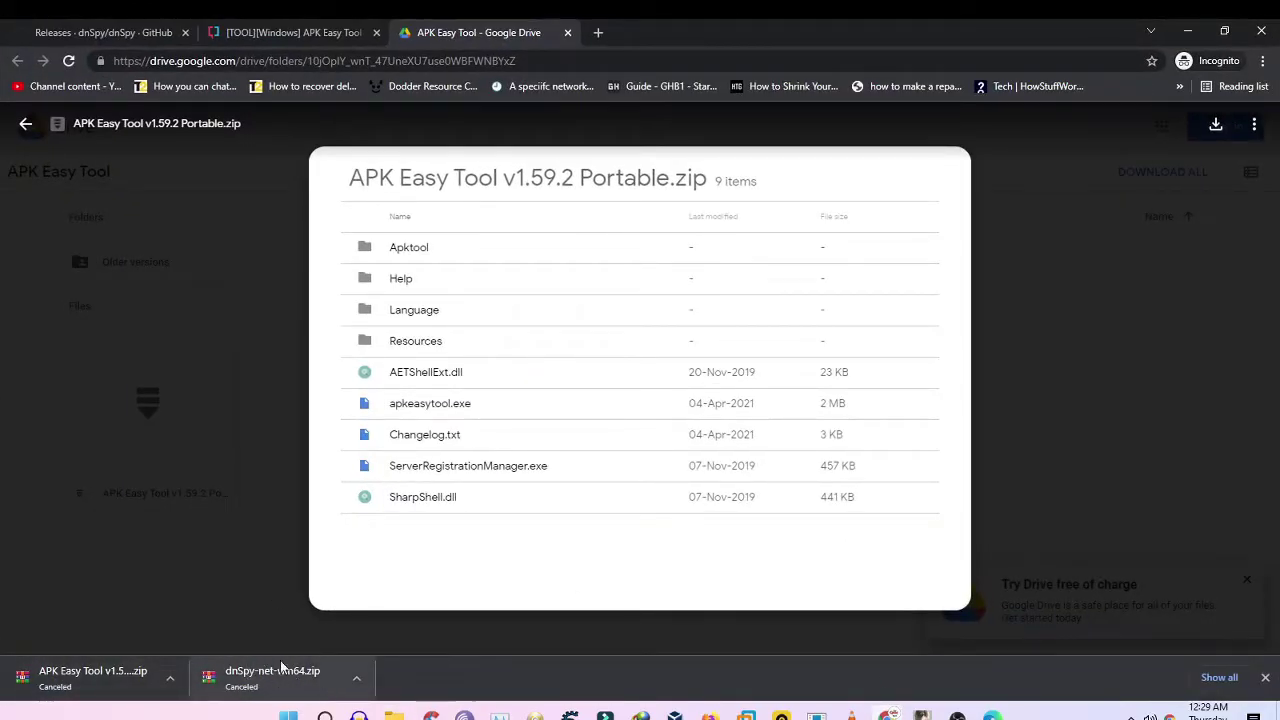
pyautogui.click(1187, 32)
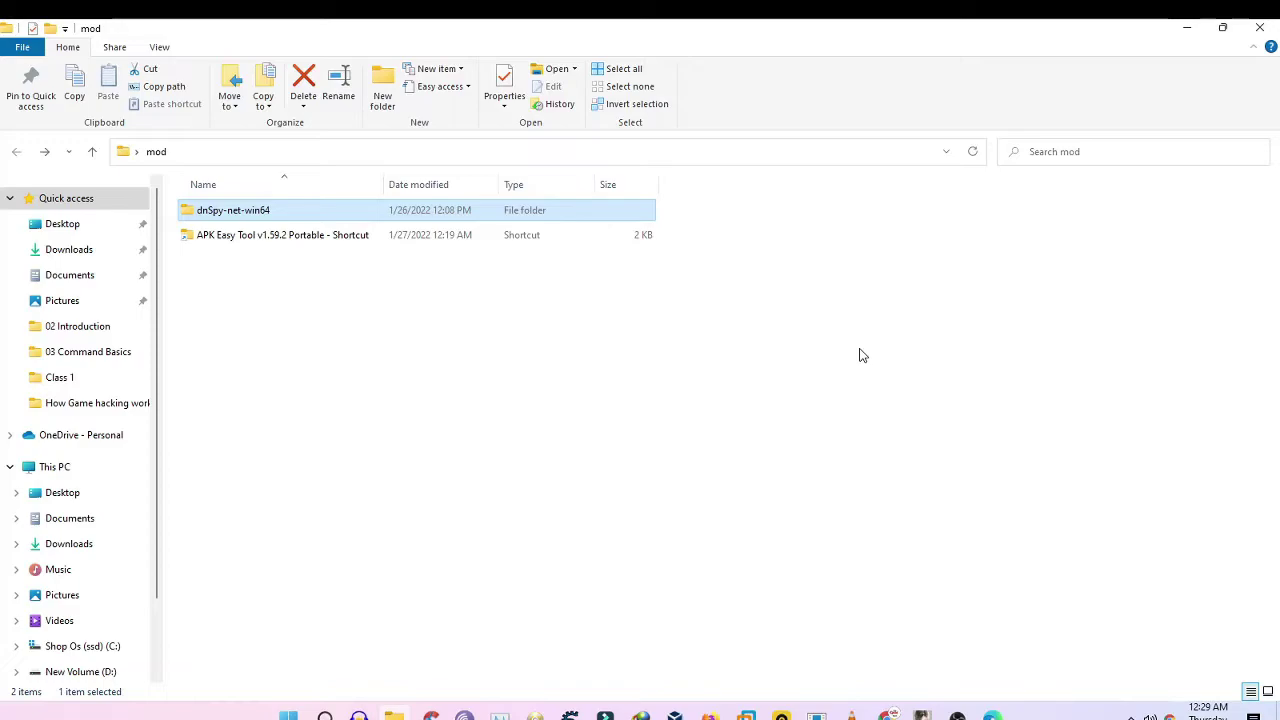
pyautogui.rightClick(395, 215)
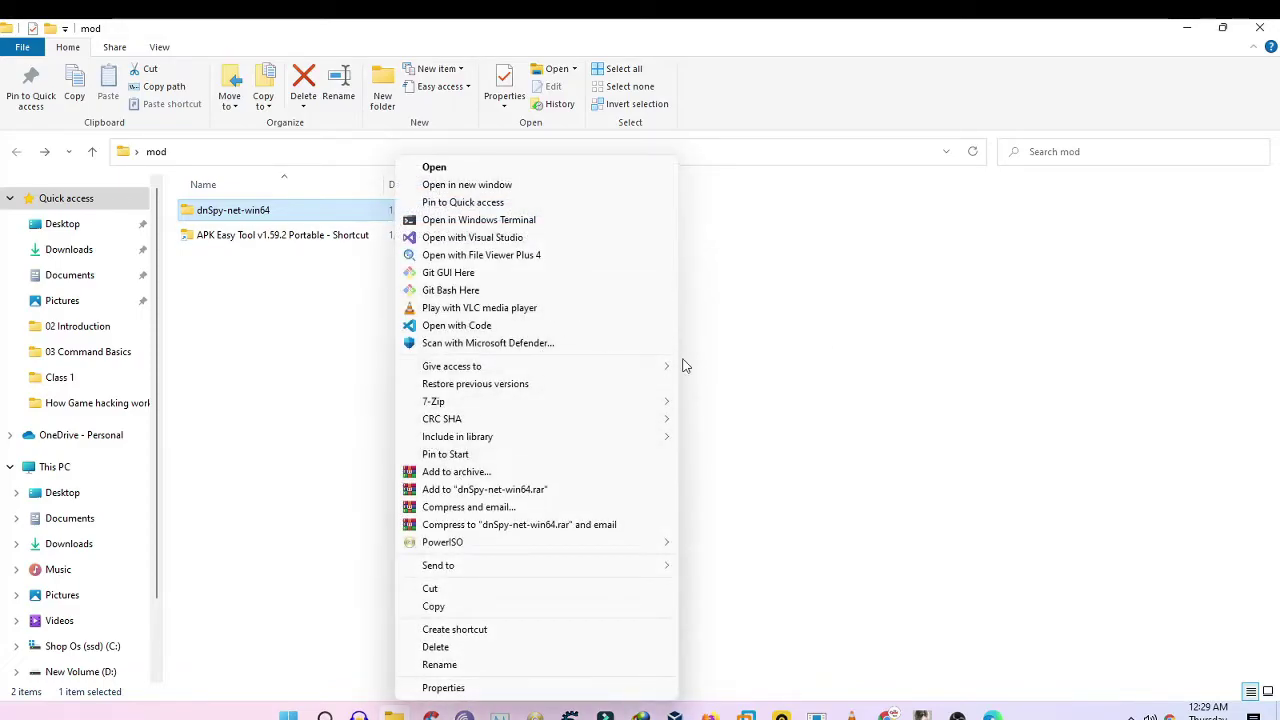
pyautogui.click(934, 380)
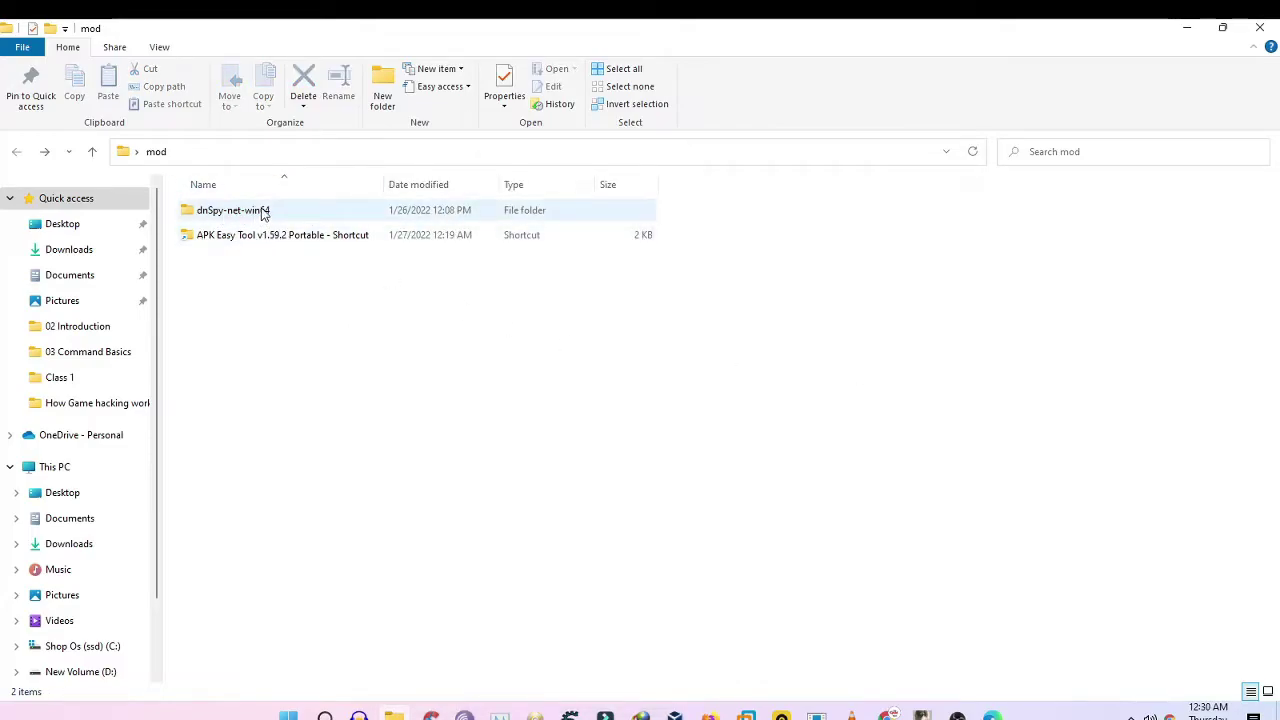
# Launch dnSpy.exe from the dnSpy-net-win64 folder to check that it runs, close it and return to mod
pyautogui.doubleClick(263, 213)
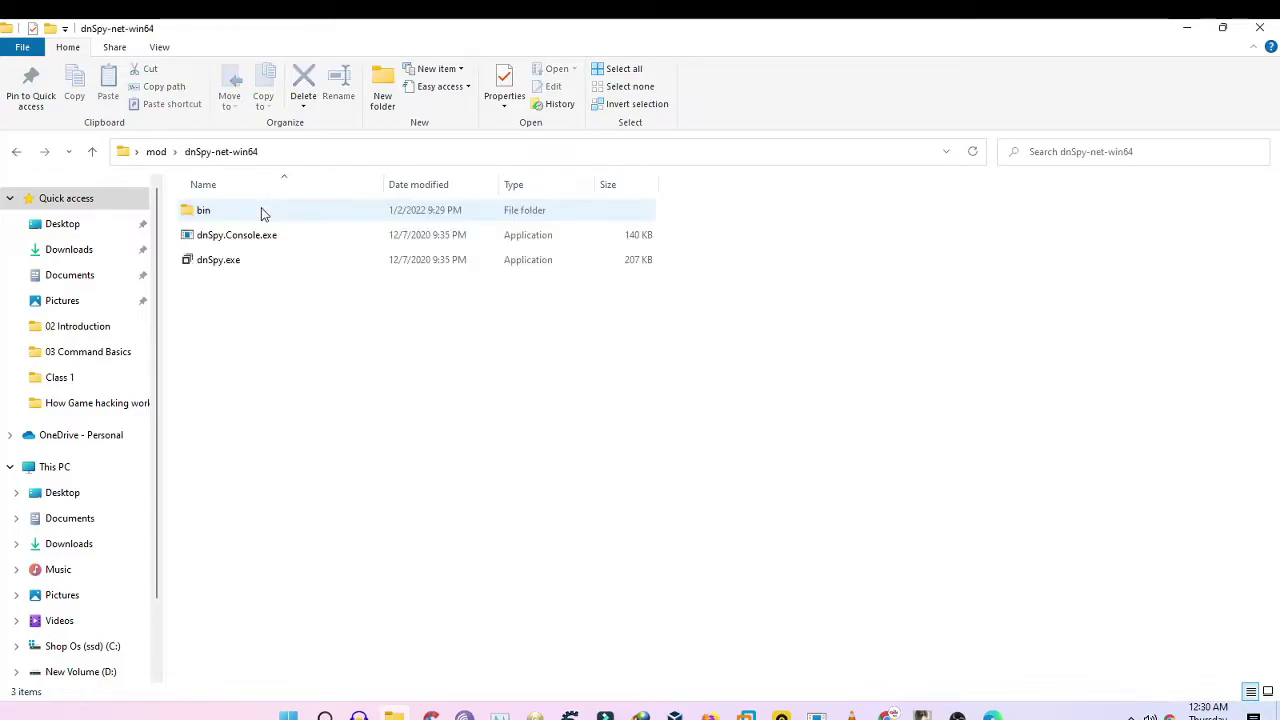
pyautogui.moveTo(254, 377); pyautogui.dragTo(278, 195)
pyautogui.click(232, 297)
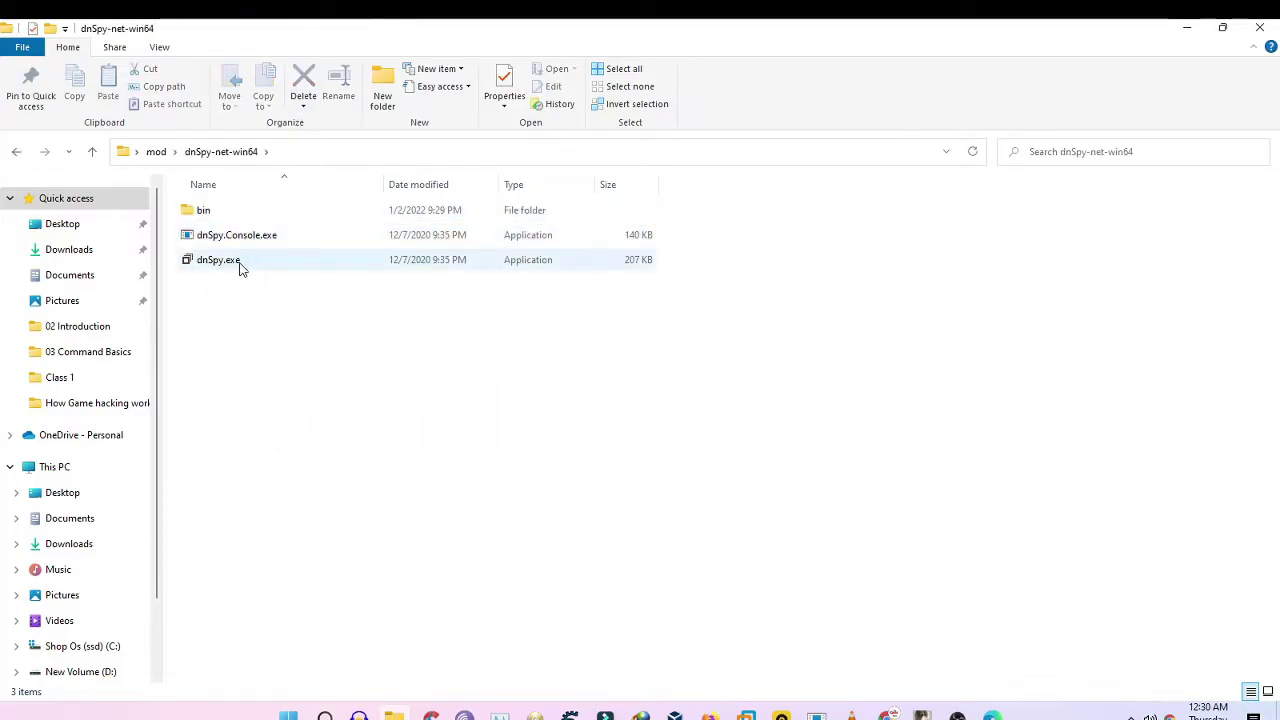
pyautogui.doubleClick(240, 264)
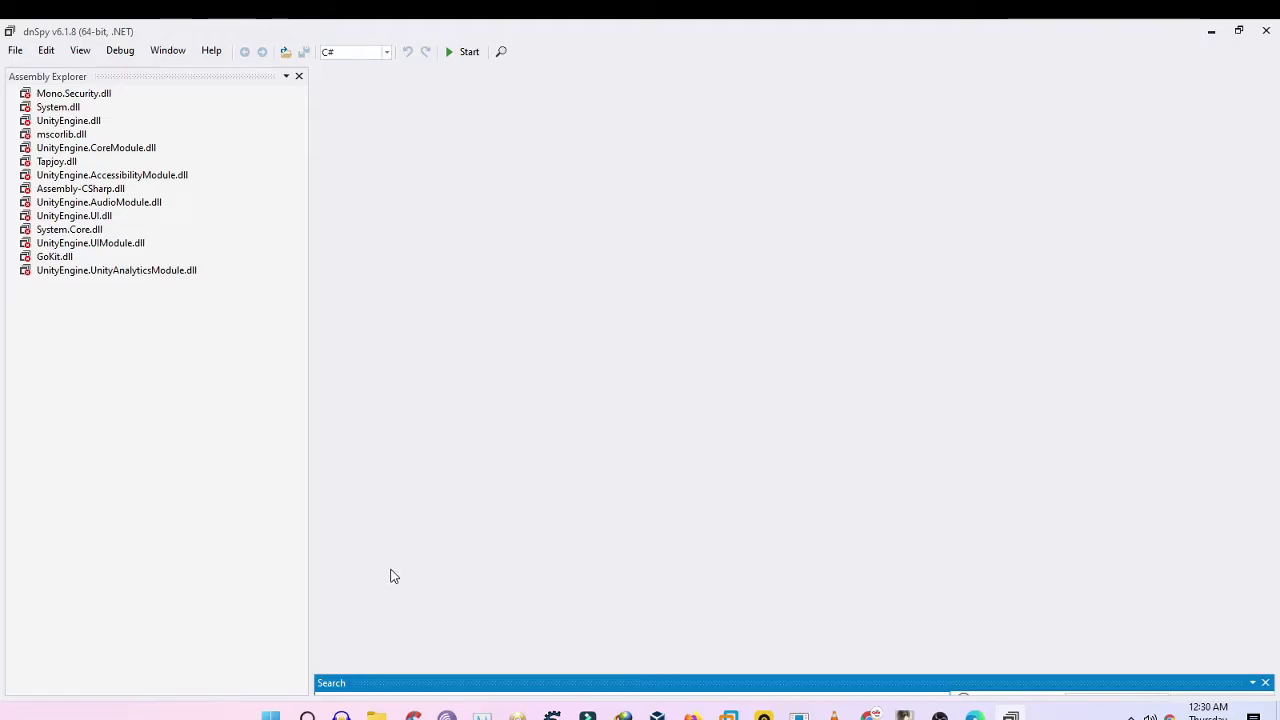
pyautogui.click(1266, 31)
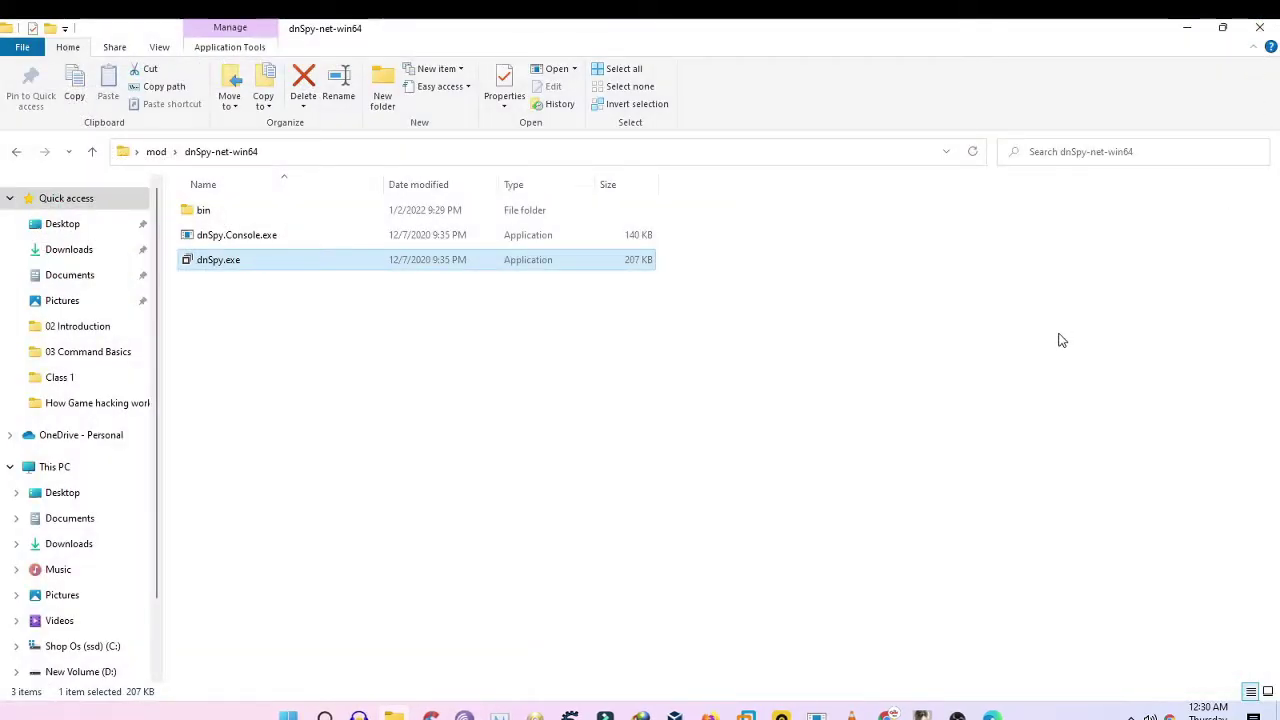
pyautogui.click(16, 152)
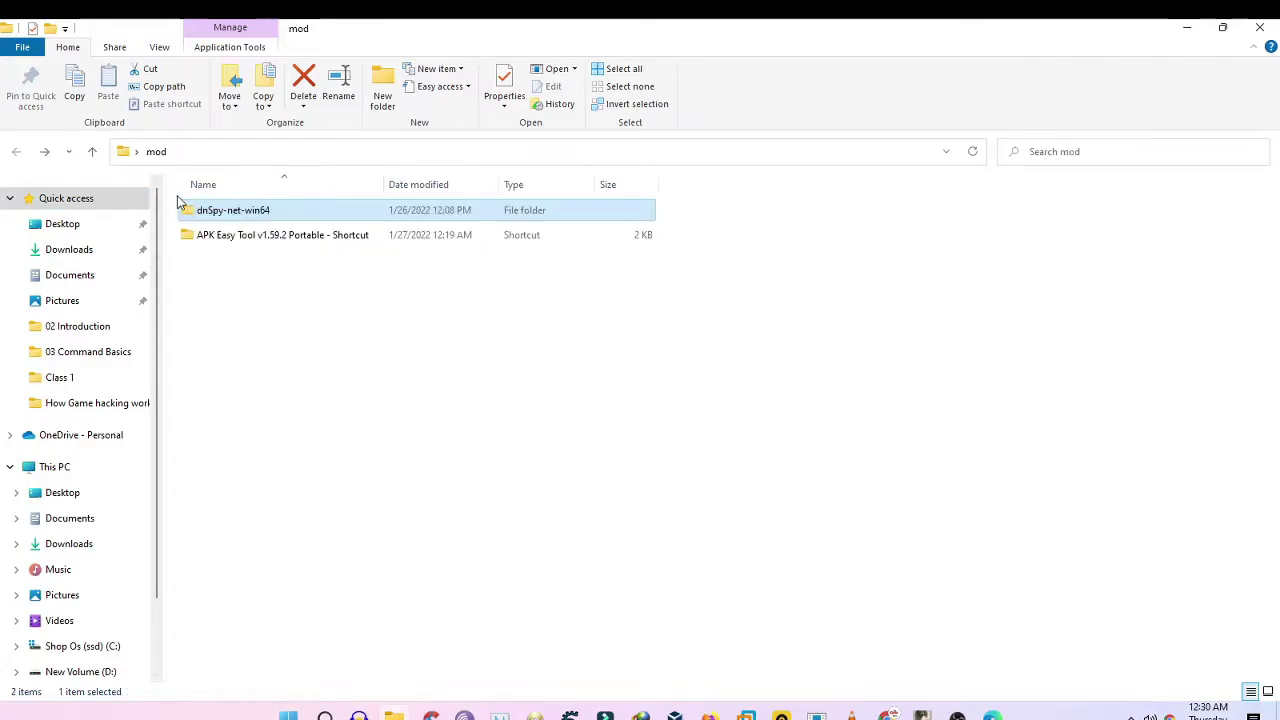
# Follow the APK Easy Tool v1.59.2 Portable shortcut in mod and view the contents of its target folder
pyautogui.doubleClick(323, 246)
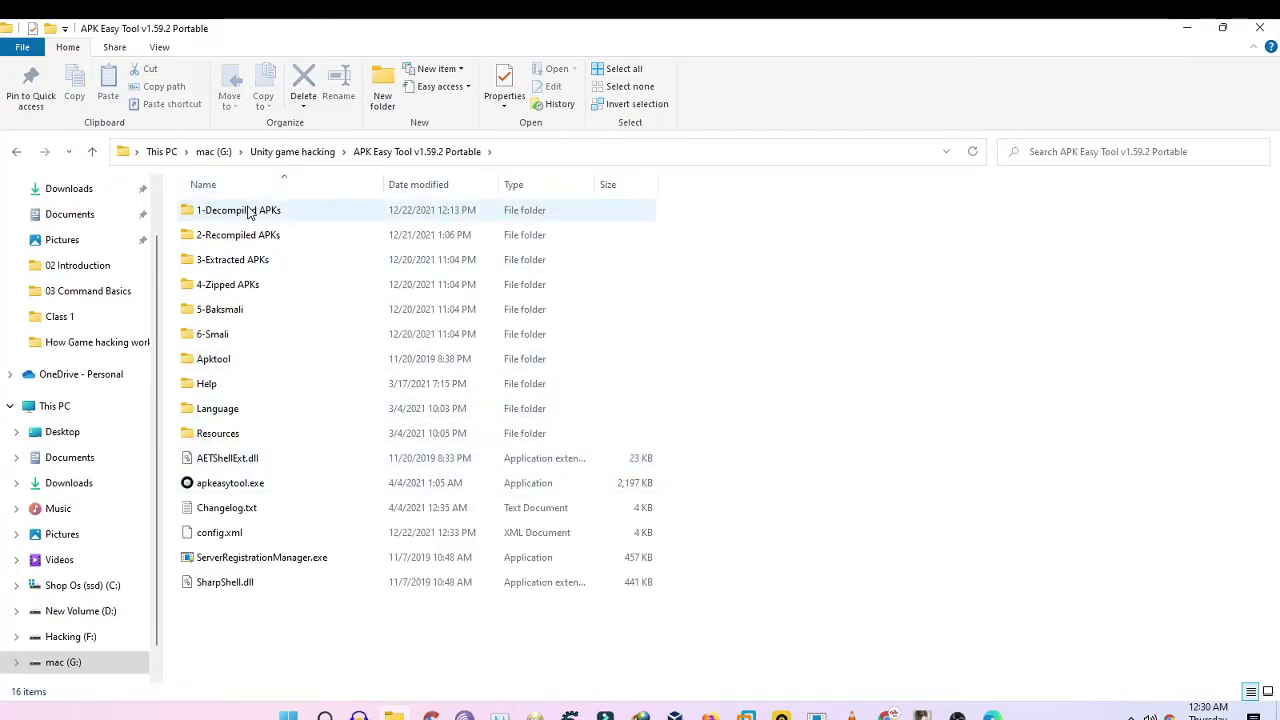
pyautogui.click(16, 151)
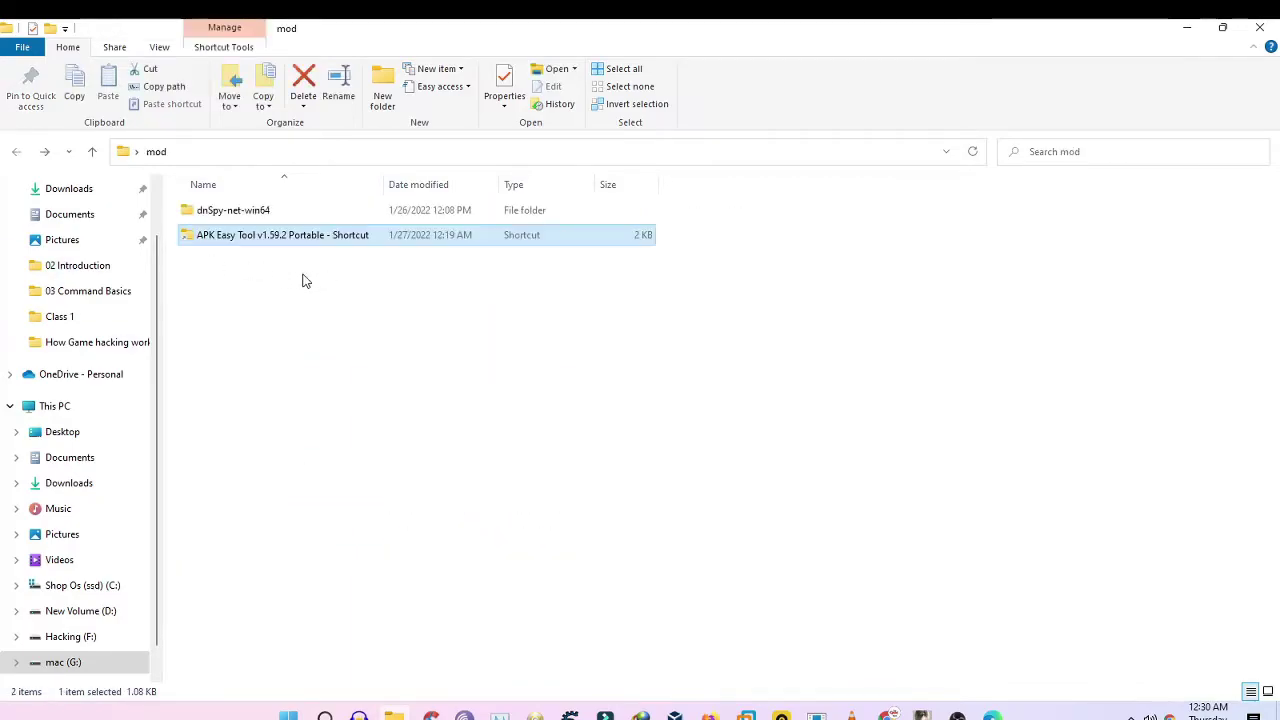
pyautogui.doubleClick(254, 234)
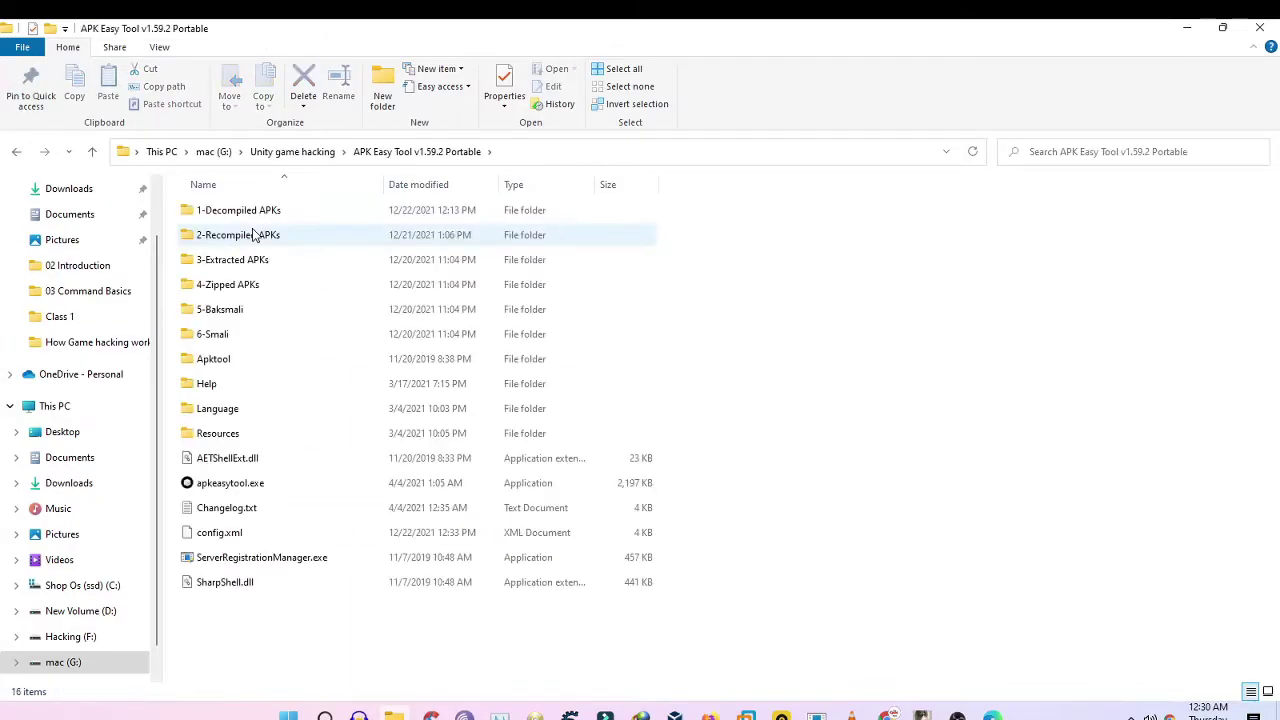
pyautogui.moveTo(349, 660); pyautogui.dragTo(931, 462)
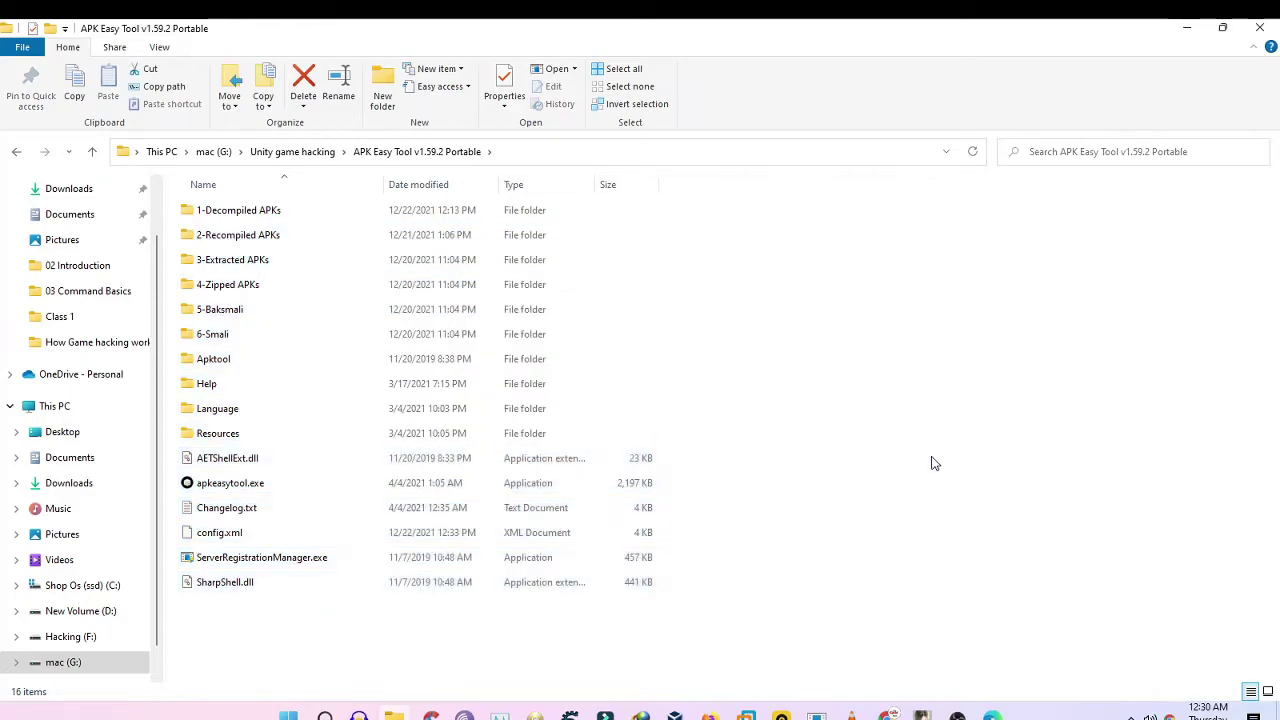
# Launch apkeasytool.exe to check that APK Easy Tool runs, close it and return to mod
pyautogui.click(232, 487)
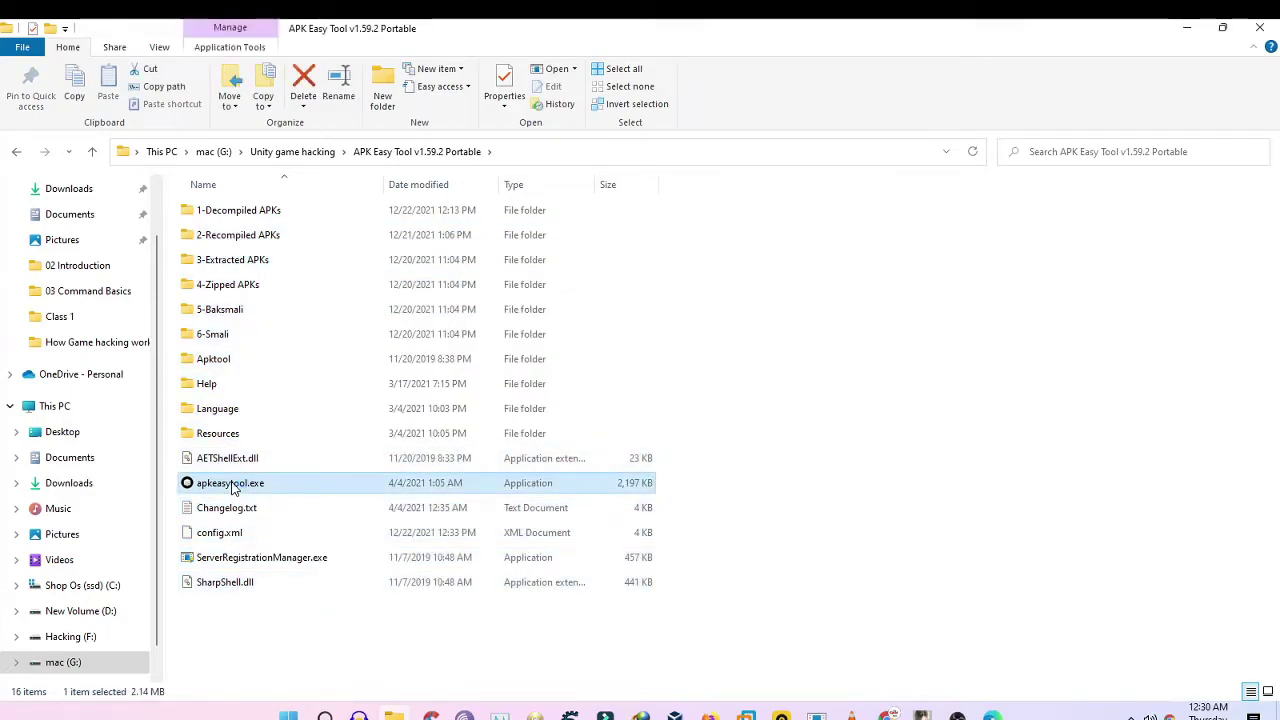
pyautogui.doubleClick(232, 487)
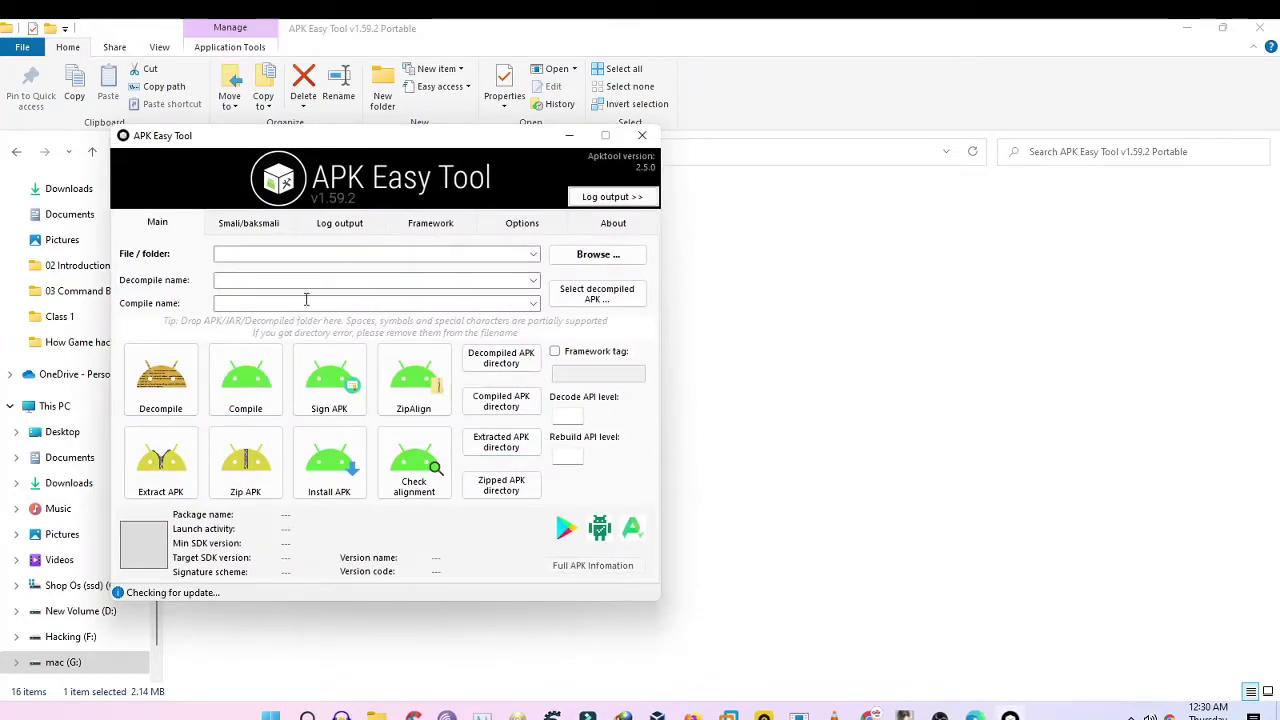
pyautogui.click(642, 135)
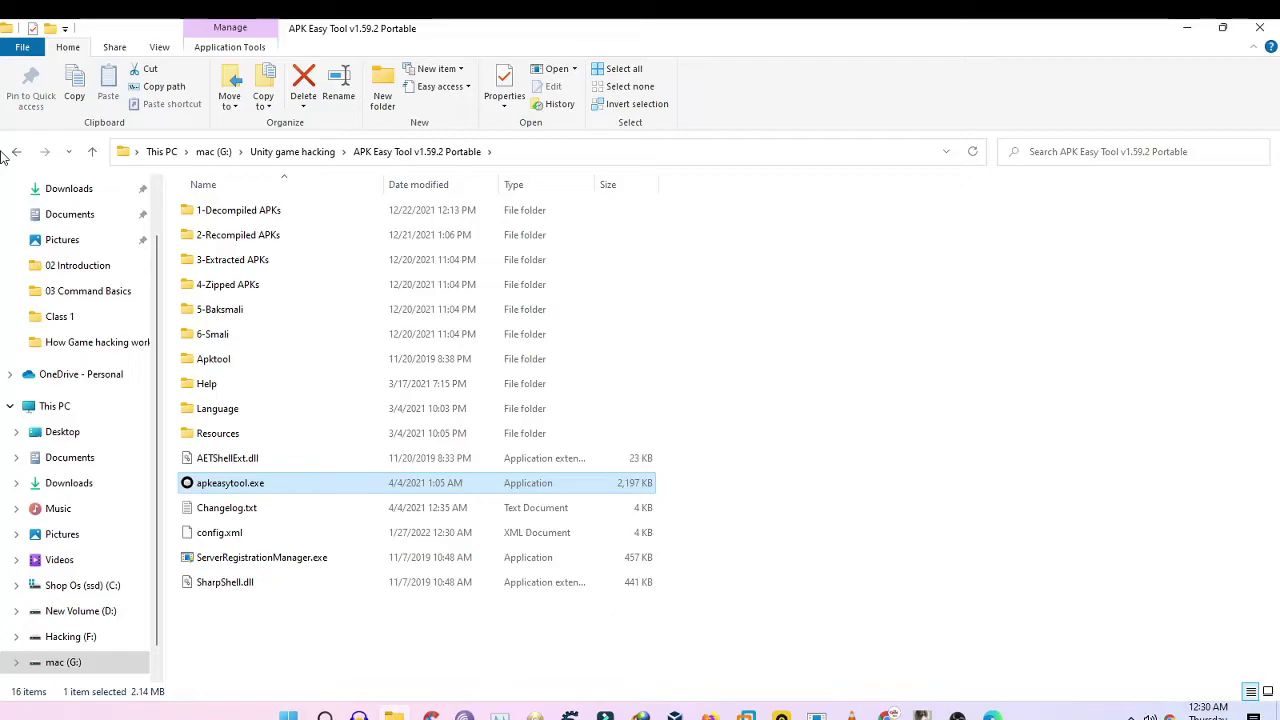
pyautogui.click(16, 152)
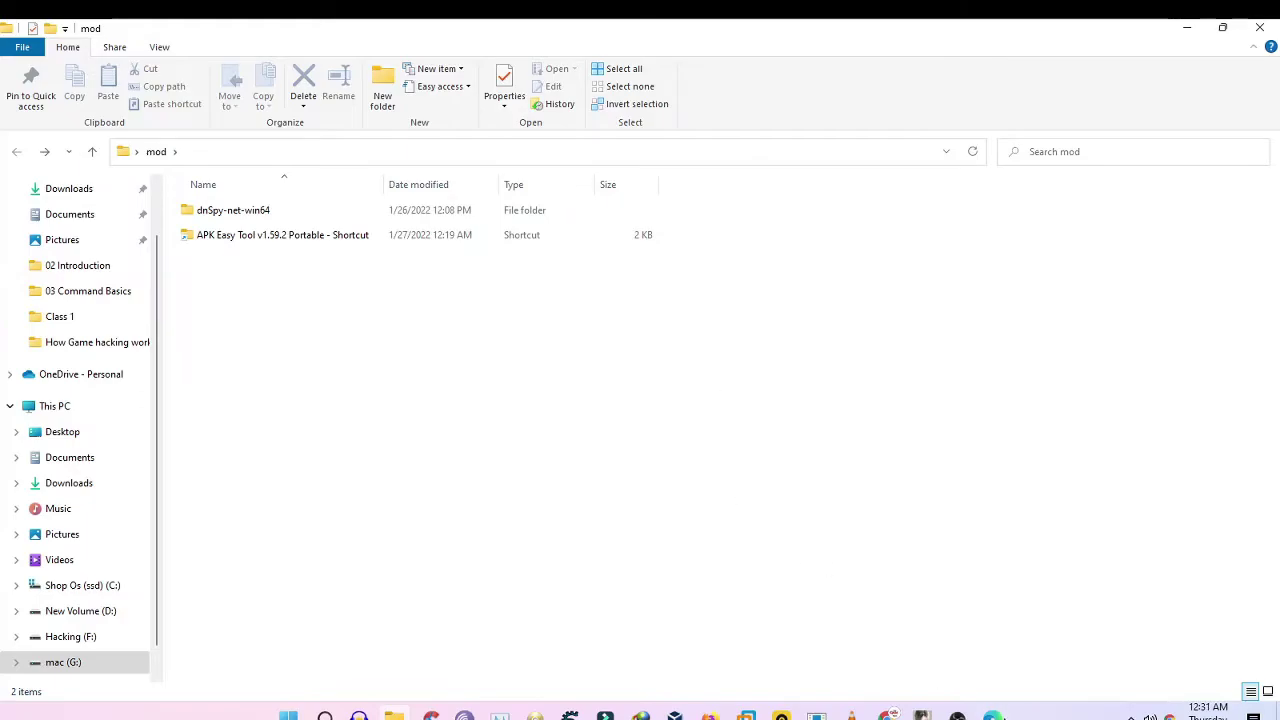
# Switch to Modding Masterclass.pdf in Microsoft Edge and examine the list of APK game types on page 3
pyautogui.click(1005, 715)
pyautogui.scroll(5, 1277, 463)
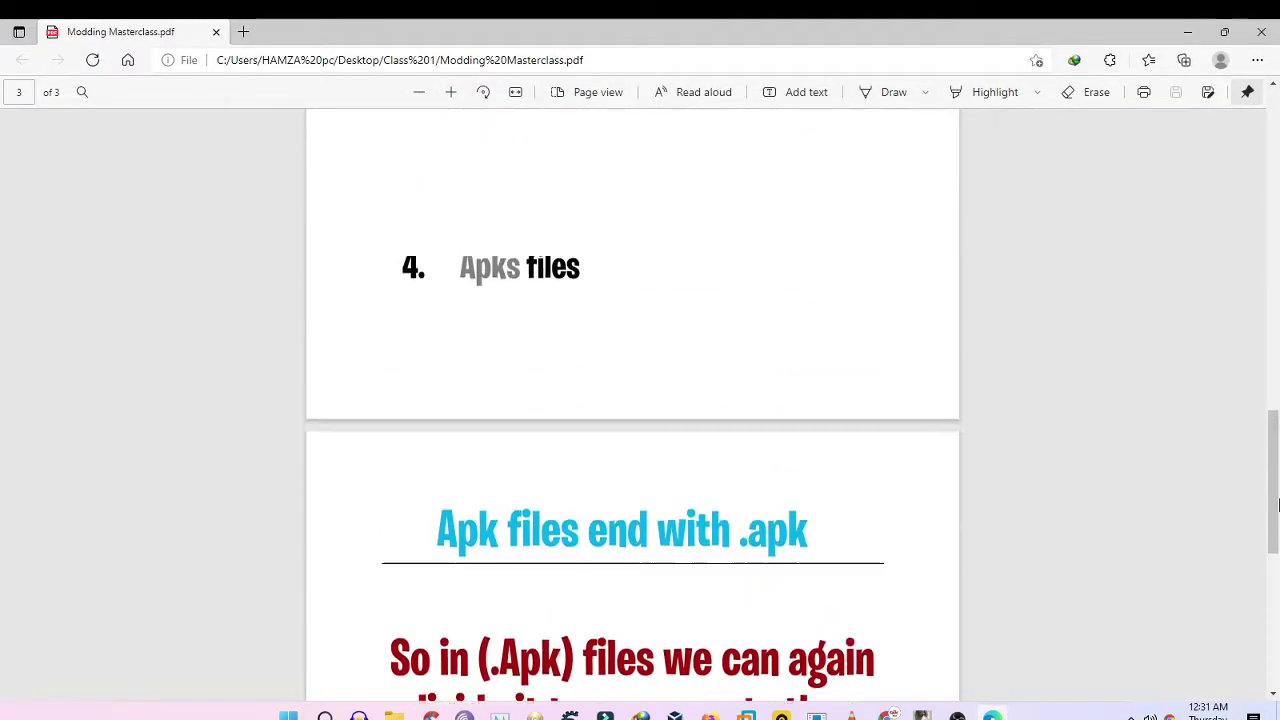
pyautogui.scroll(-7, 1277, 463)
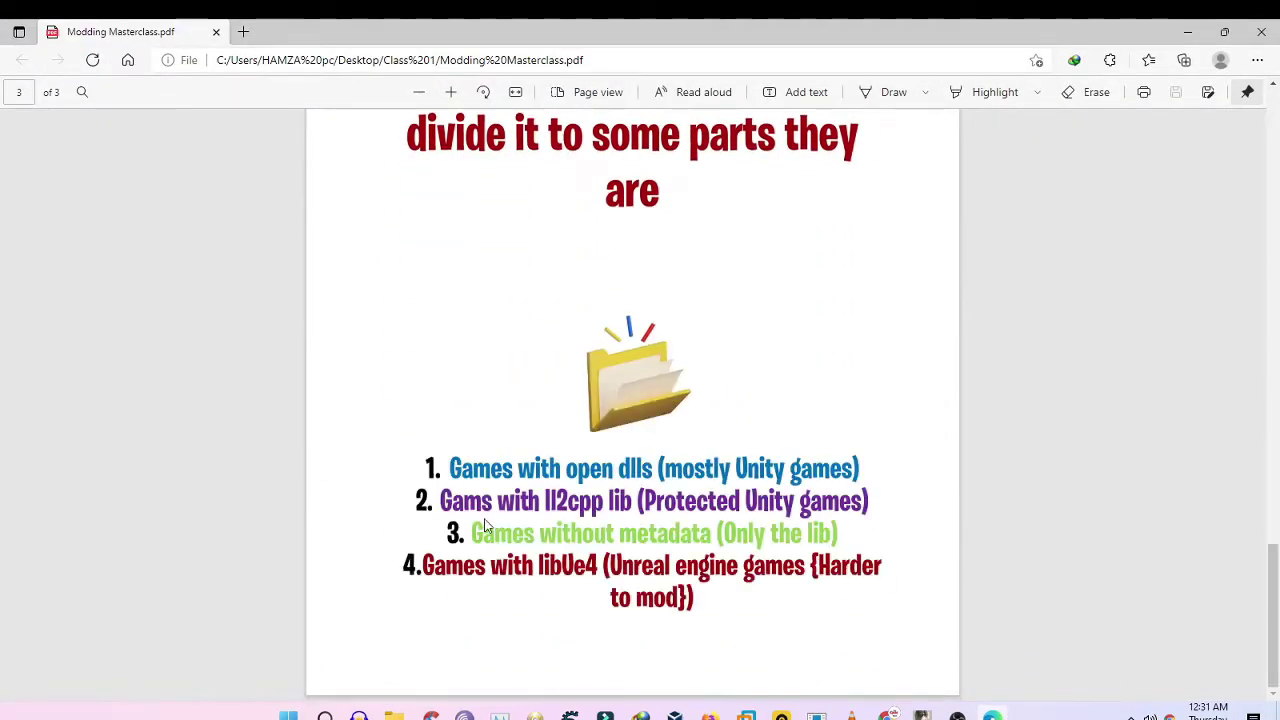